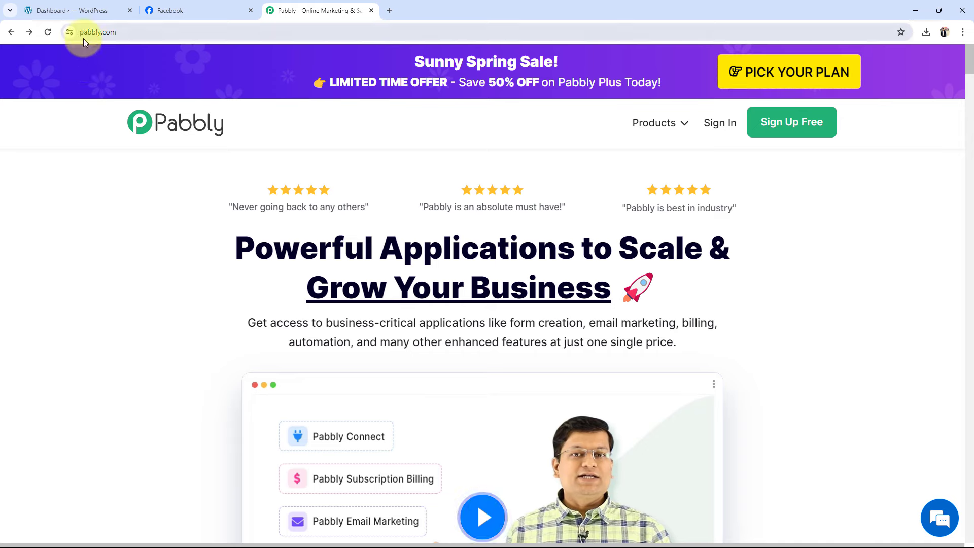
Open Pabbly Connect from the All Pabbly Apps page.
drag(243, 230, 728, 304)
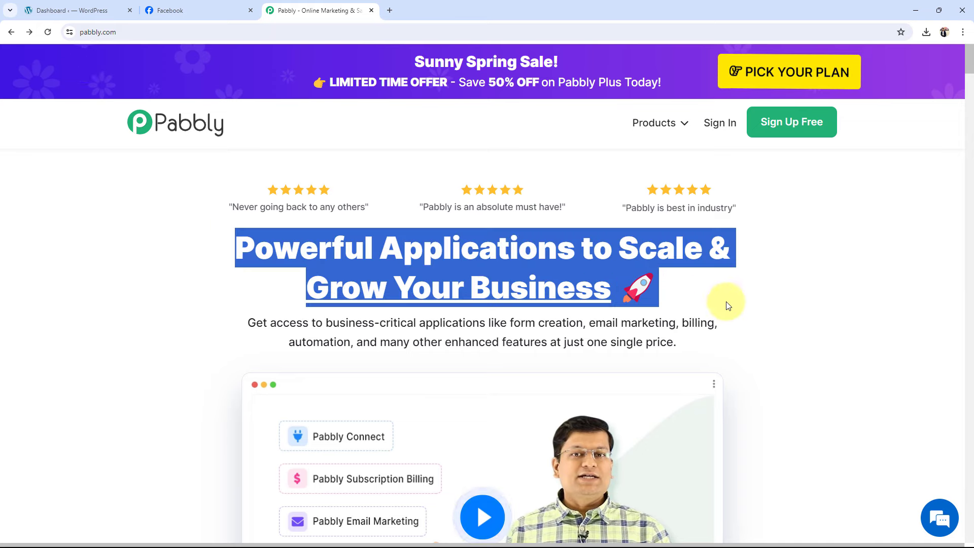
click(830, 292)
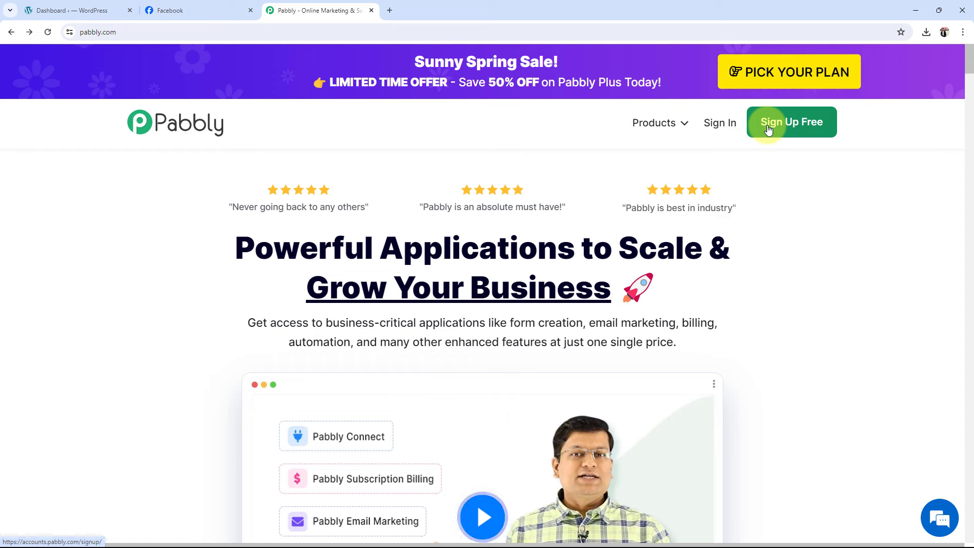
click(246, 131)
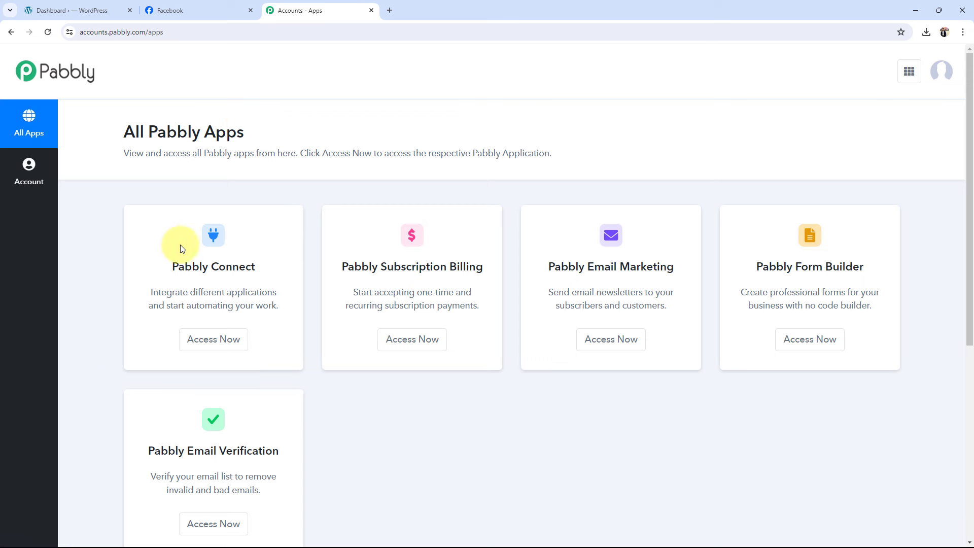
drag(166, 267, 258, 266)
click(225, 337)
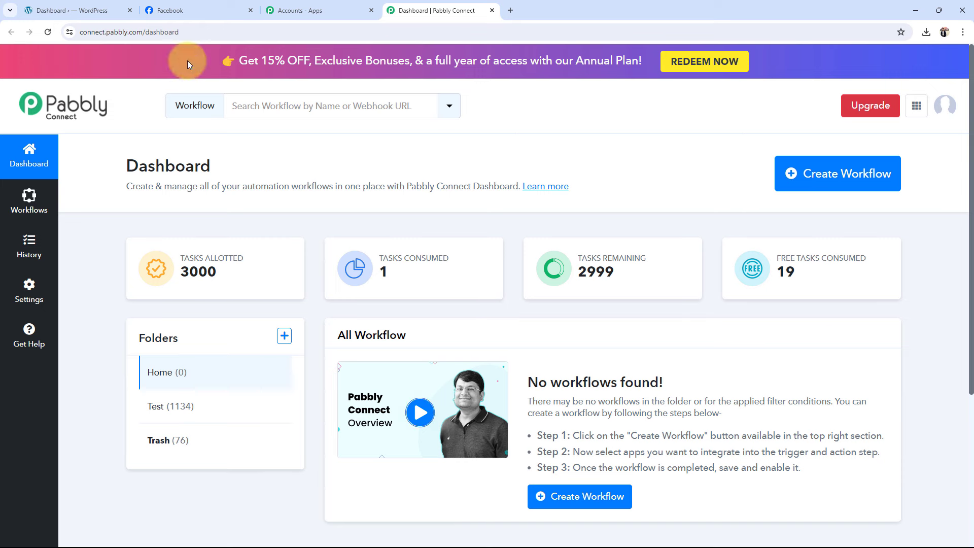
Create a workflow named "Automatically Post to Facebook from WordPress" in the Home folder.
drag(121, 166, 283, 169)
click(283, 169)
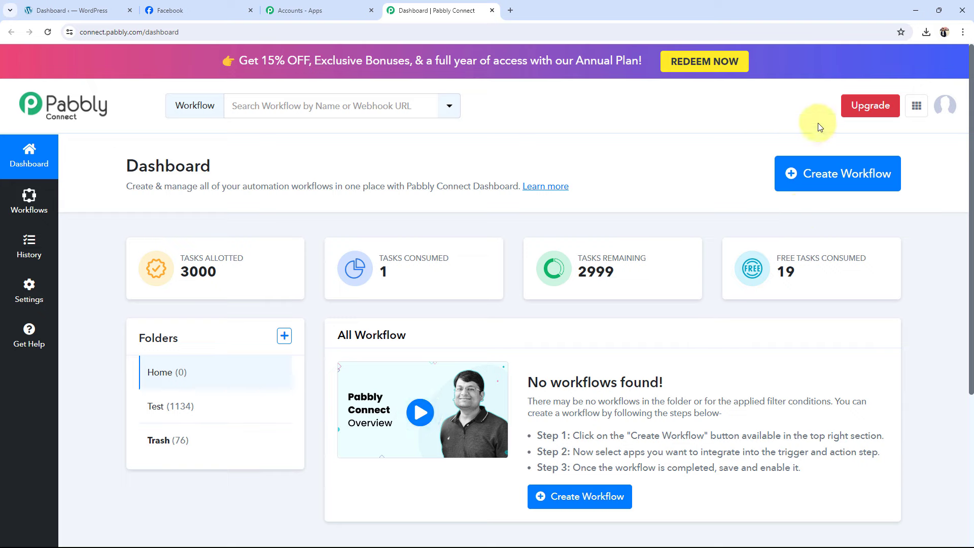
click(822, 174)
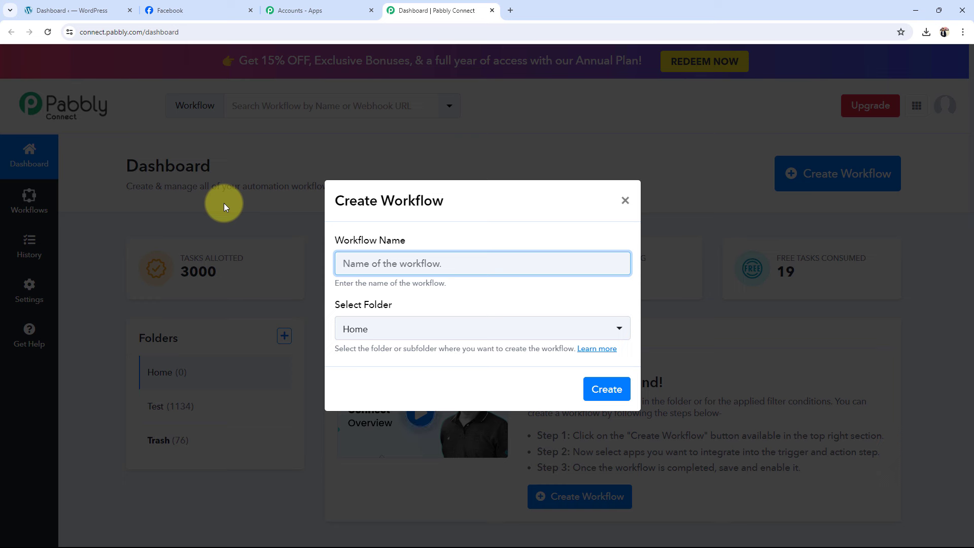
text(Automatically Post to Facebook from WordPress)
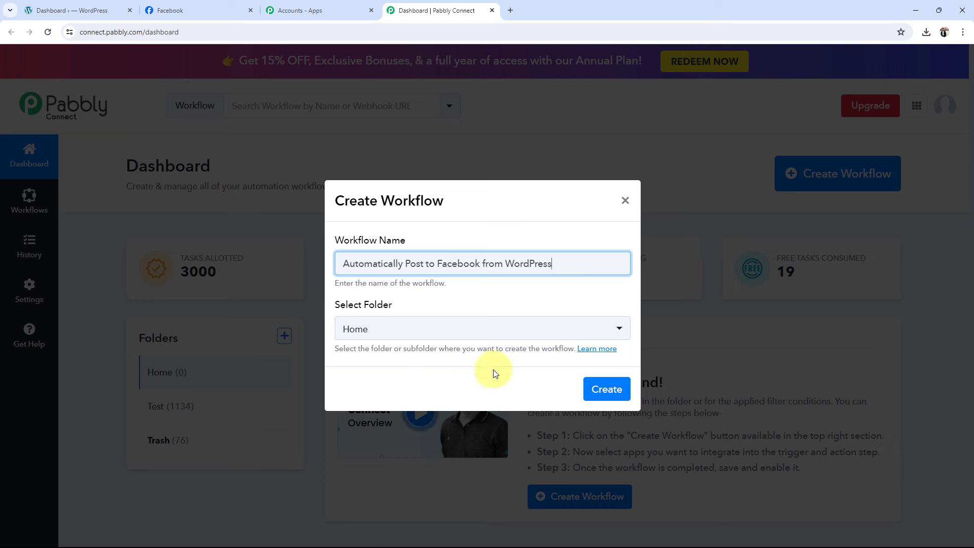
click(384, 336)
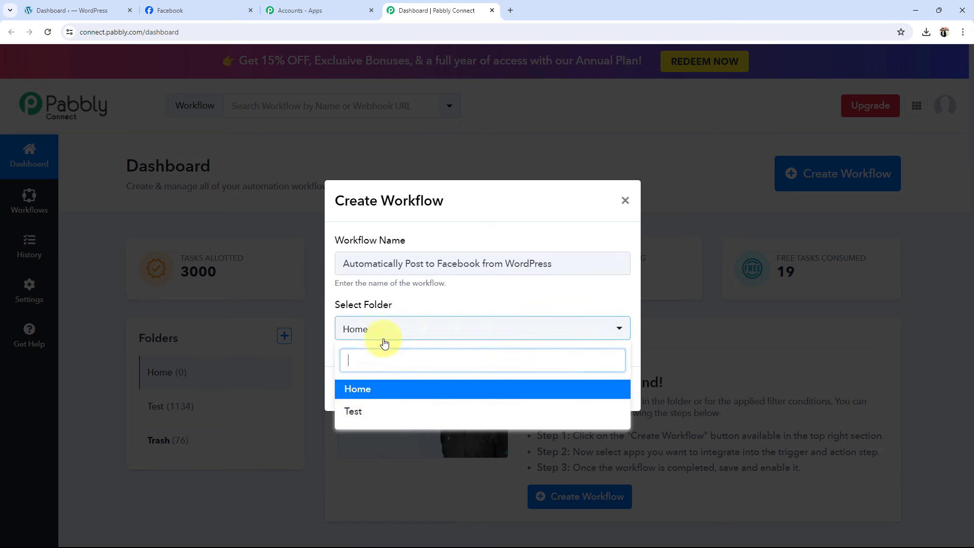
click(359, 390)
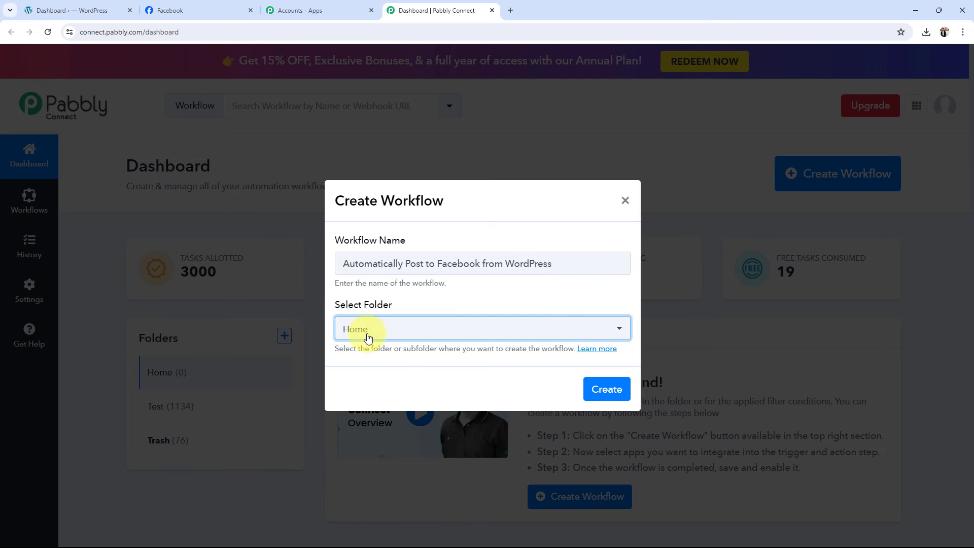
click(596, 389)
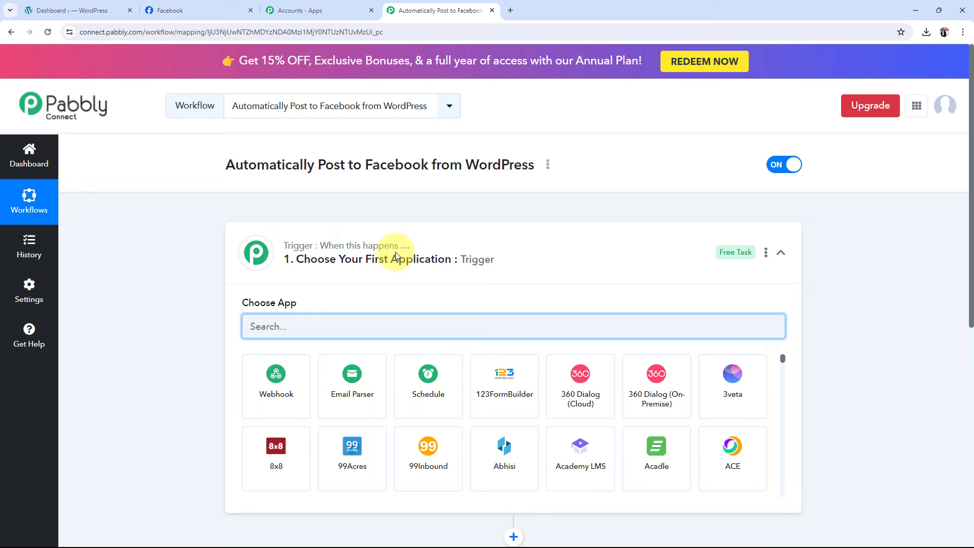
Look over the workflow's collapsed trigger and action, the WordPress dashboard and the Facebook Pages list.
click(532, 244)
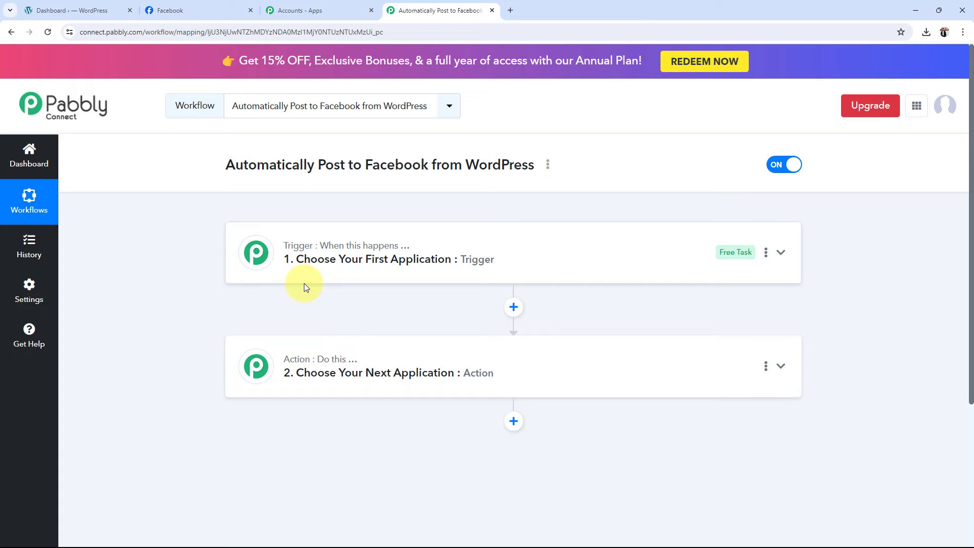
click(71, 10)
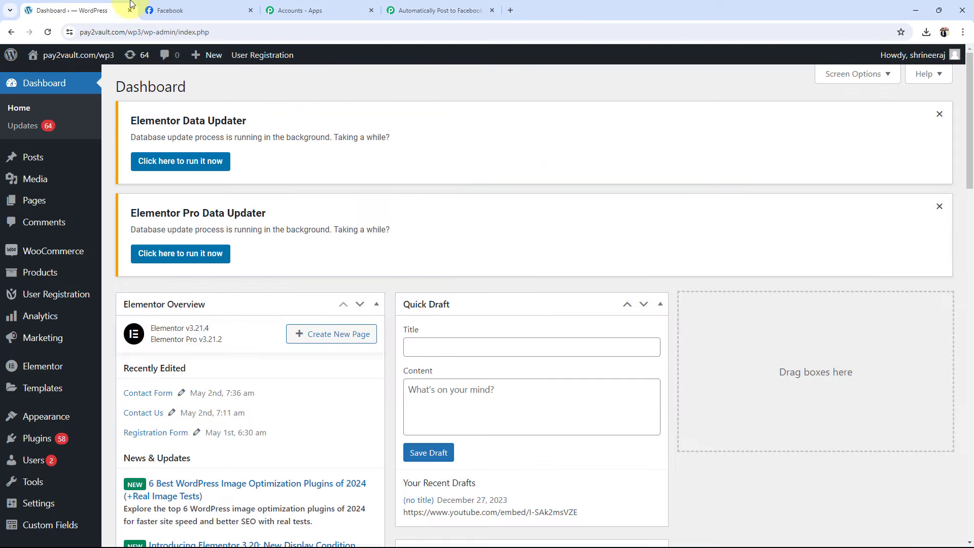
click(172, 10)
click(467, 9)
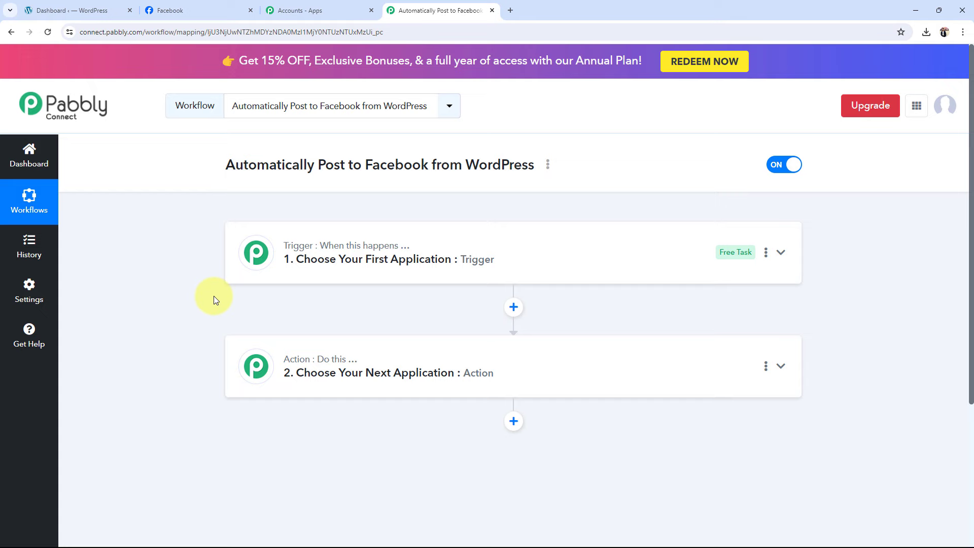
click(50, 10)
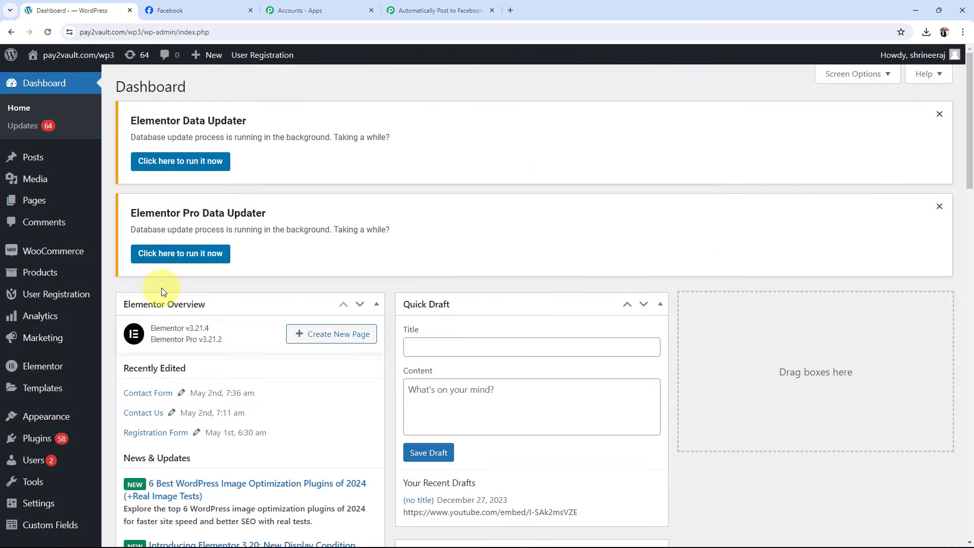
click(172, 10)
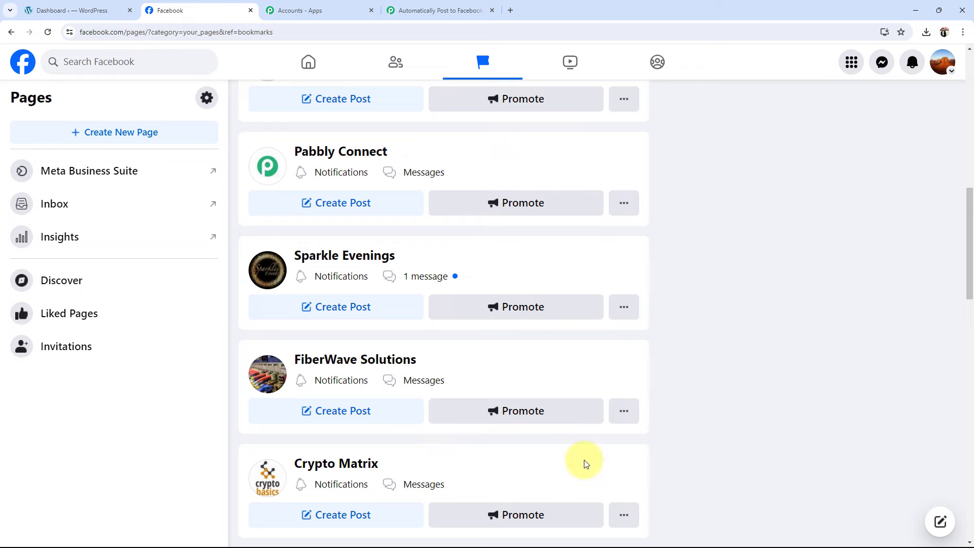
click(89, 9)
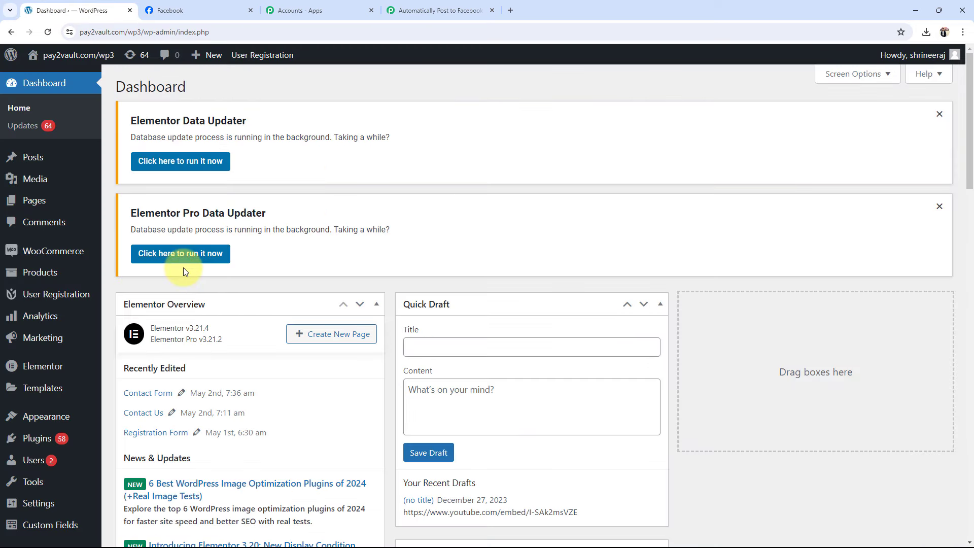
click(198, 10)
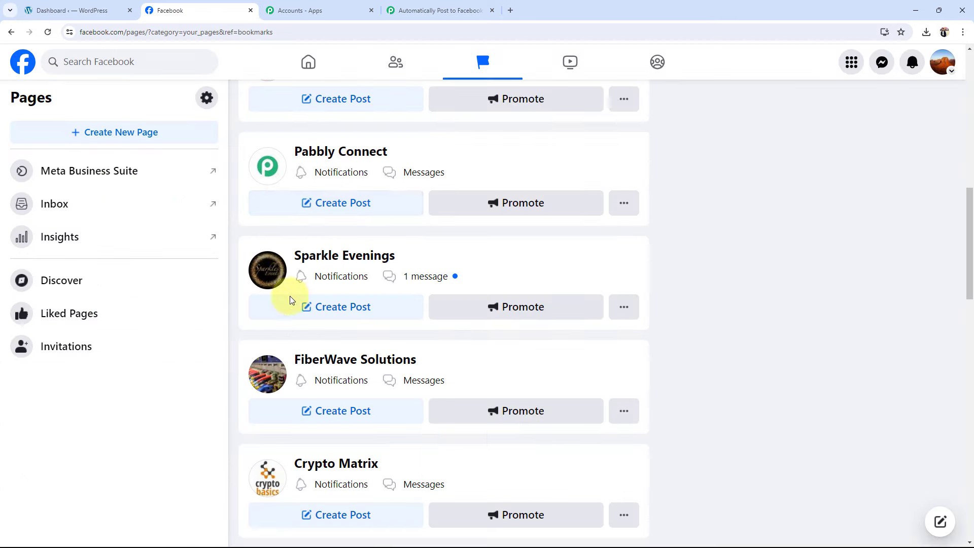
click(431, 10)
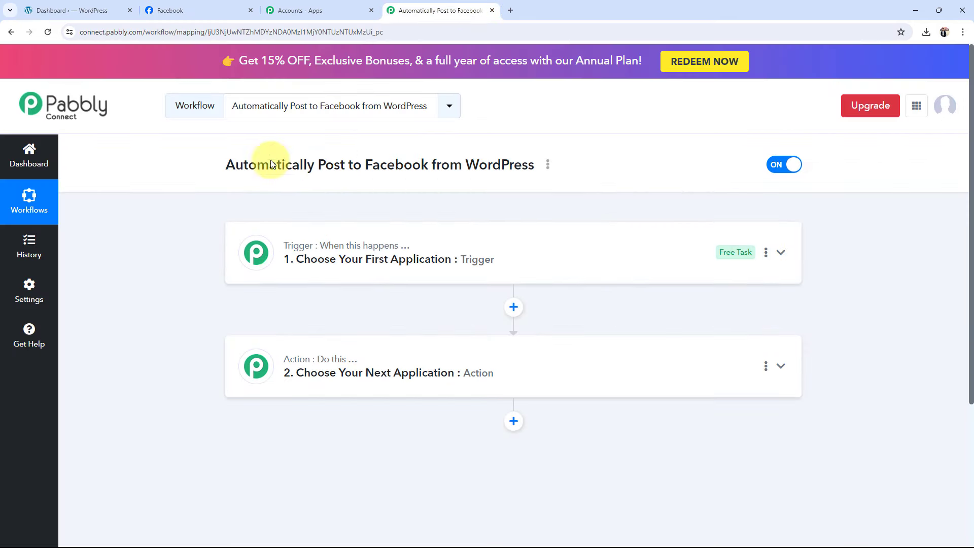
Set the workflow's trigger to the WordPress app with the New Post Published event.
click(276, 256)
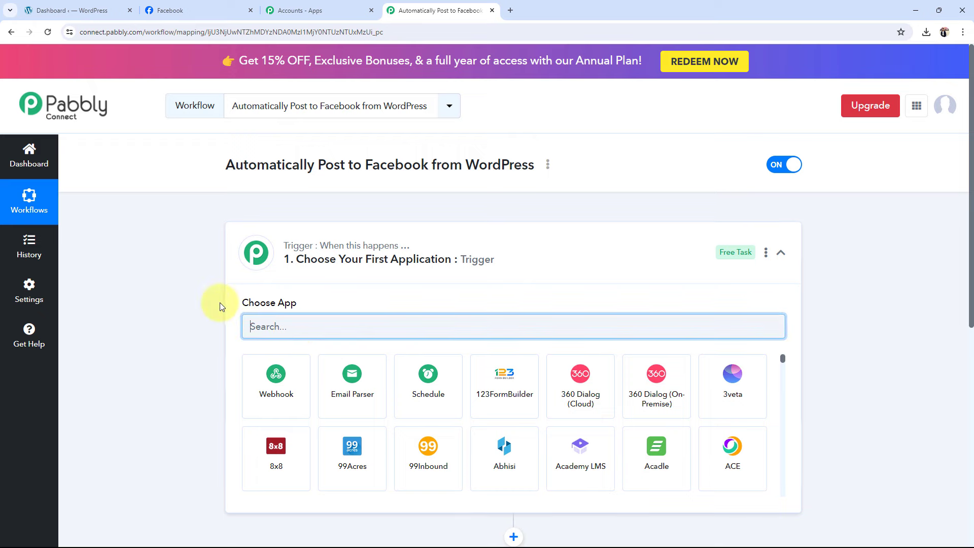
text(wor)
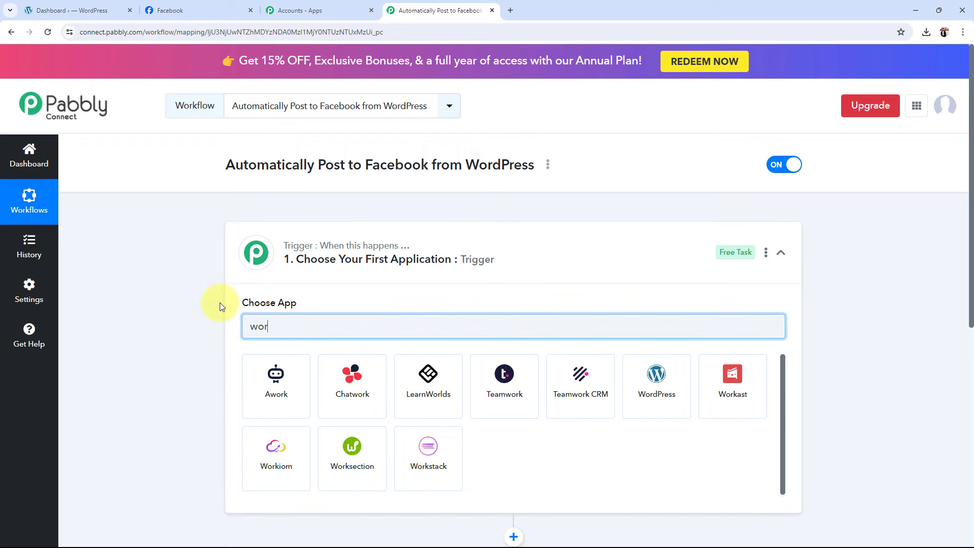
text(d)
click(276, 378)
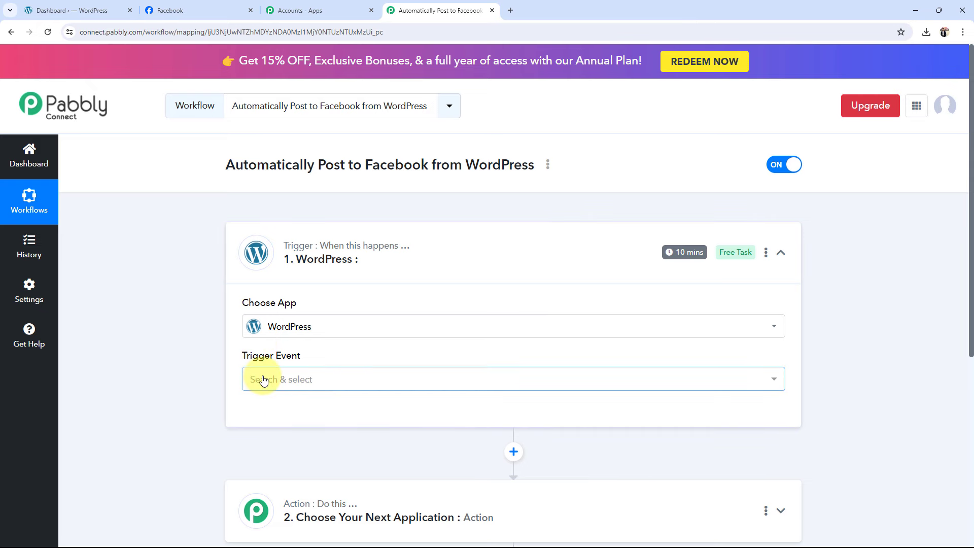
click(263, 381)
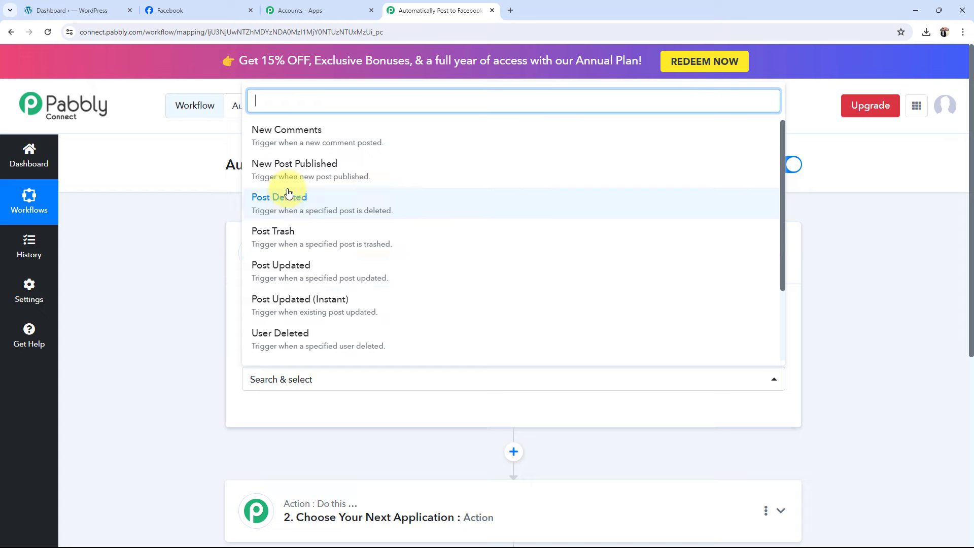
scroll(300, 280, down, 1)
scroll(299, 282, up, 2)
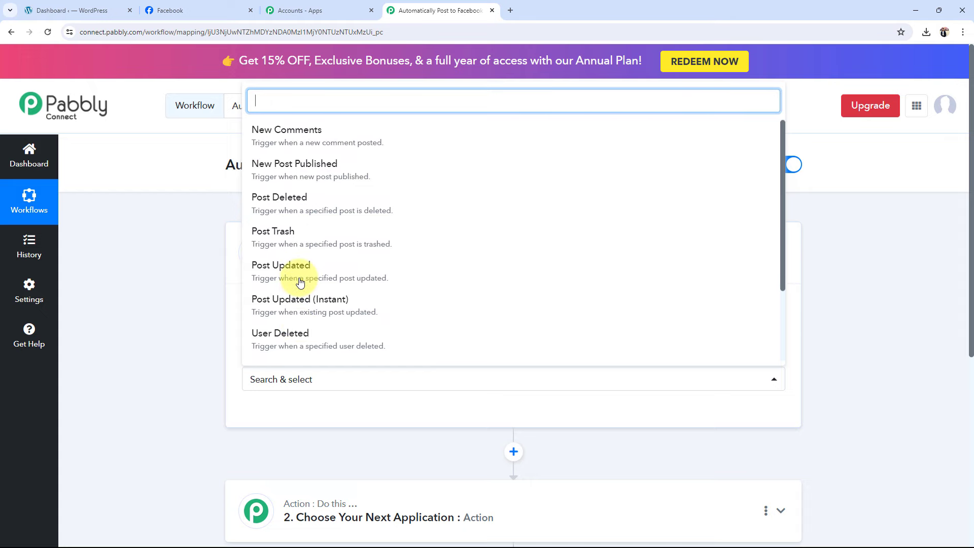
click(269, 172)
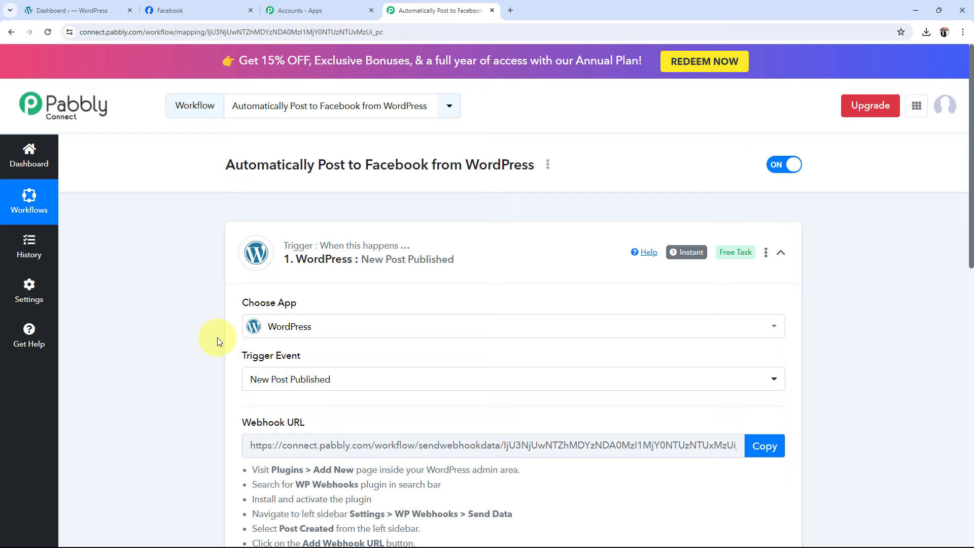
Set the workflow's action to Facebook Pages with the Create Page Post event, and collapse the action.
click(316, 274)
click(268, 389)
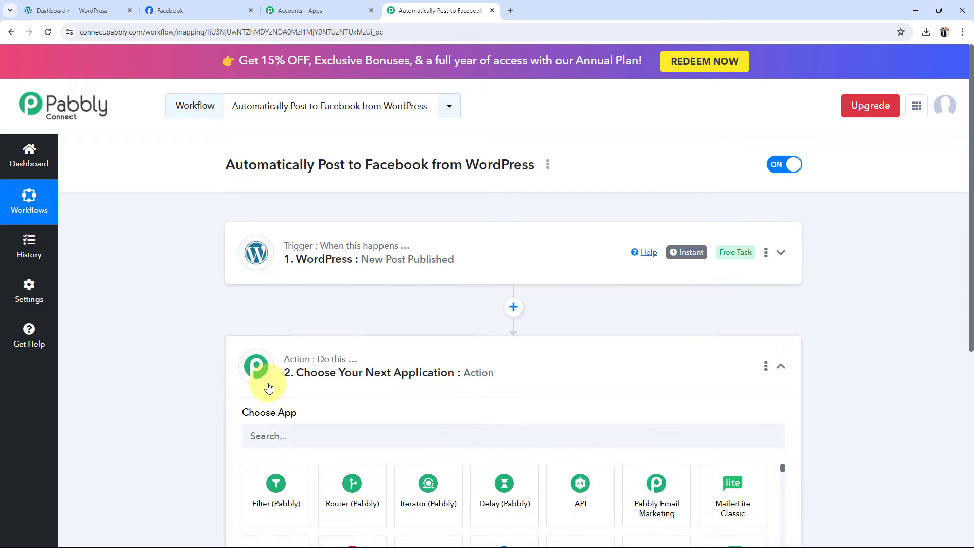
scroll(270, 388, down, 4)
click(259, 262)
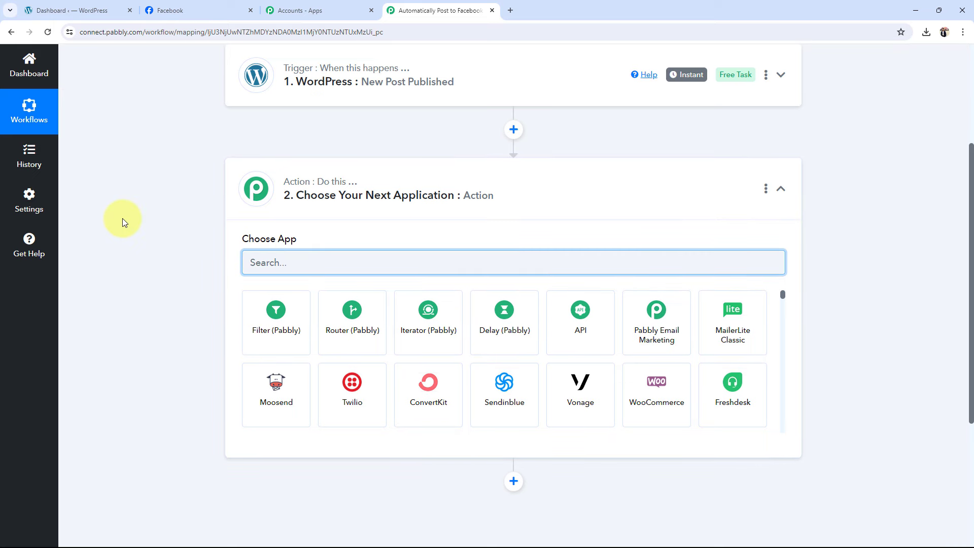
text(face)
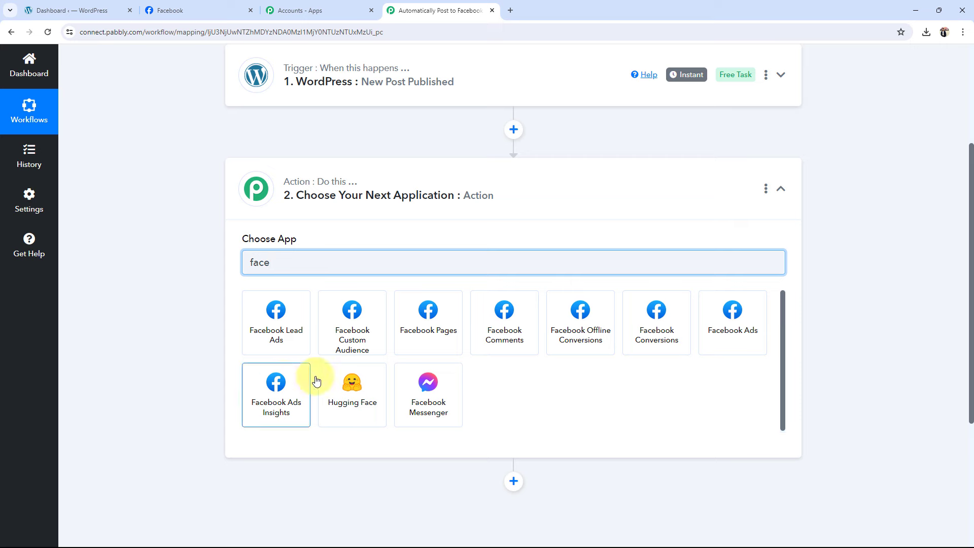
click(419, 325)
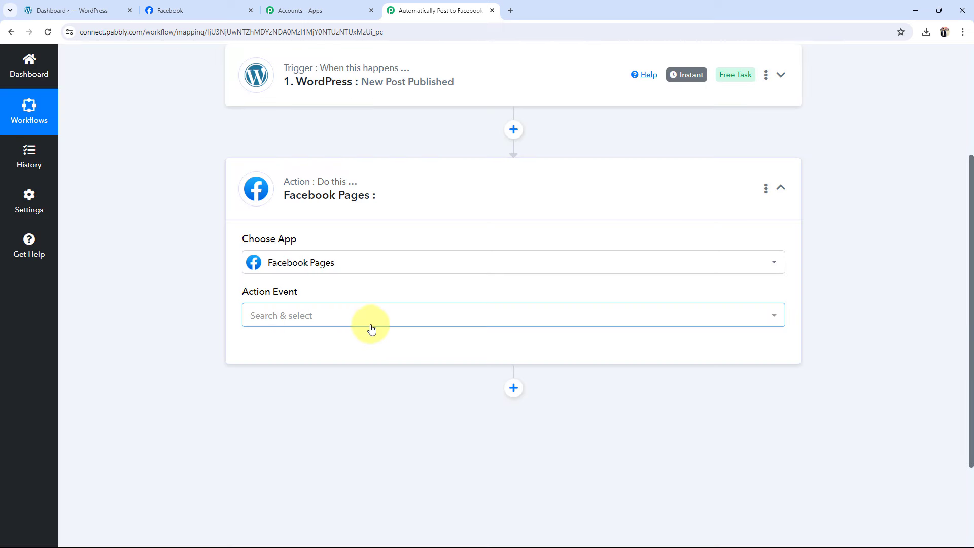
click(339, 314)
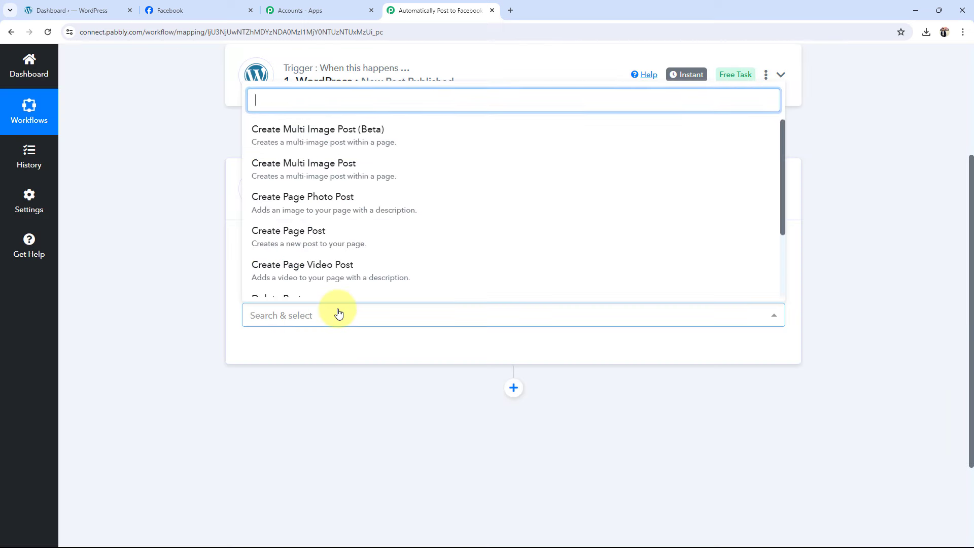
click(295, 250)
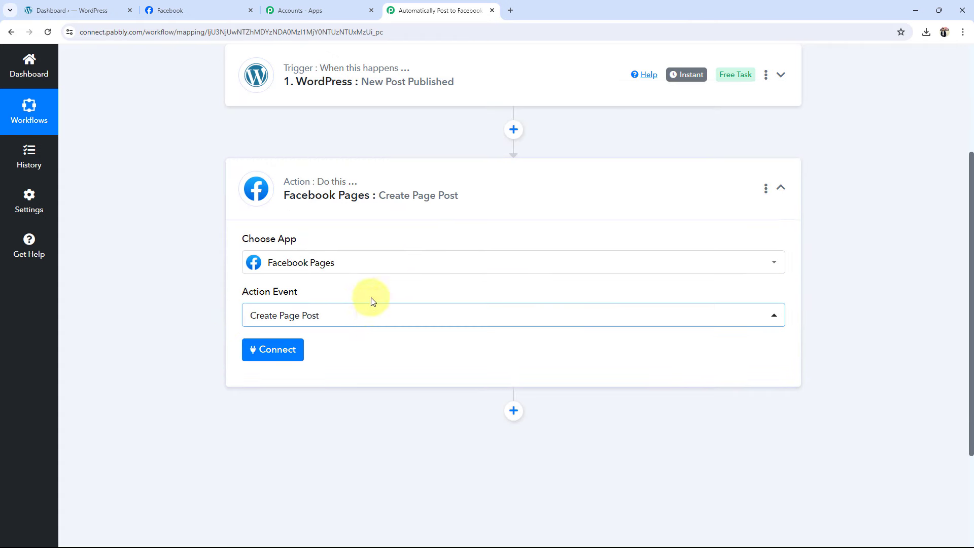
click(397, 194)
Reopen the WordPress trigger and examine its webhook URL and the WP Webhooks plugin setup instructions.
scroll(205, 274, up, 3)
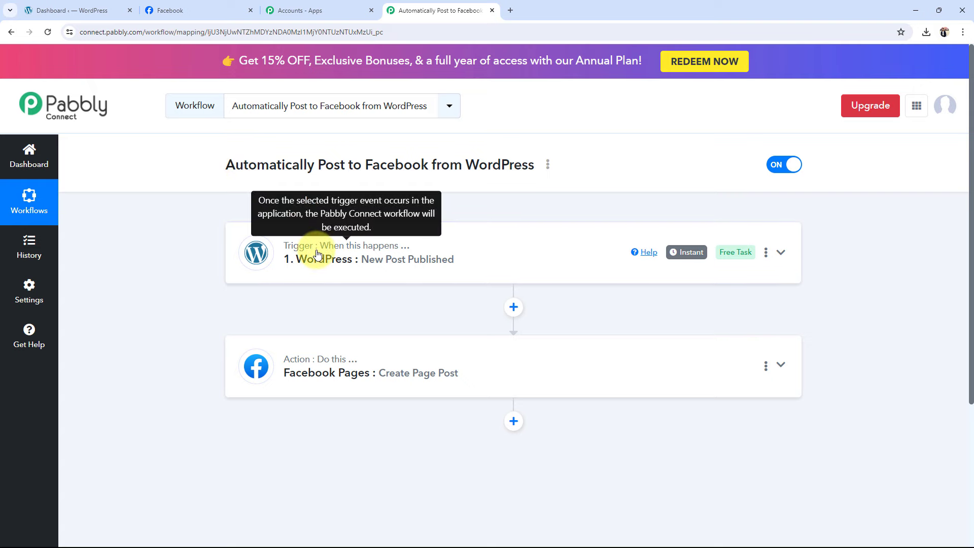
click(258, 254)
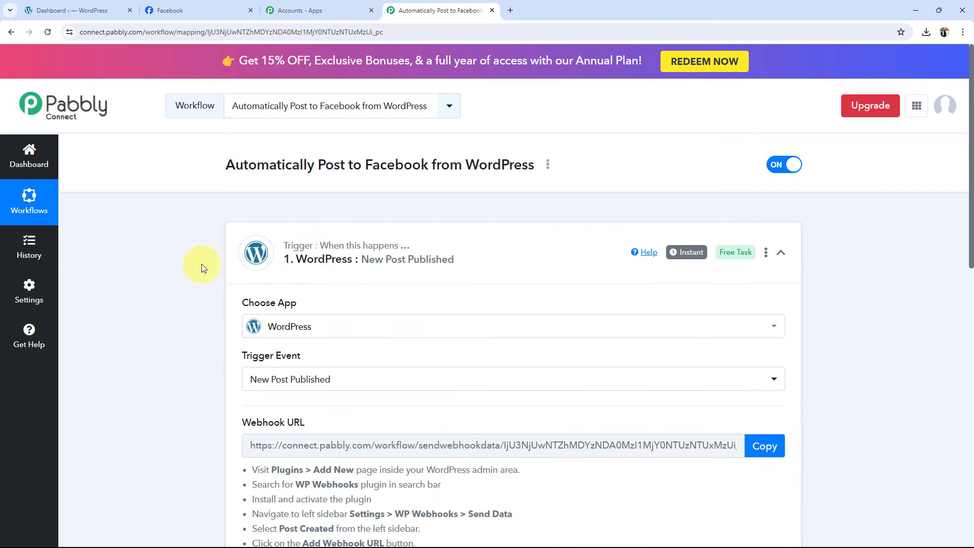
scroll(201, 263, down, 5)
scroll(127, 309, up, 3)
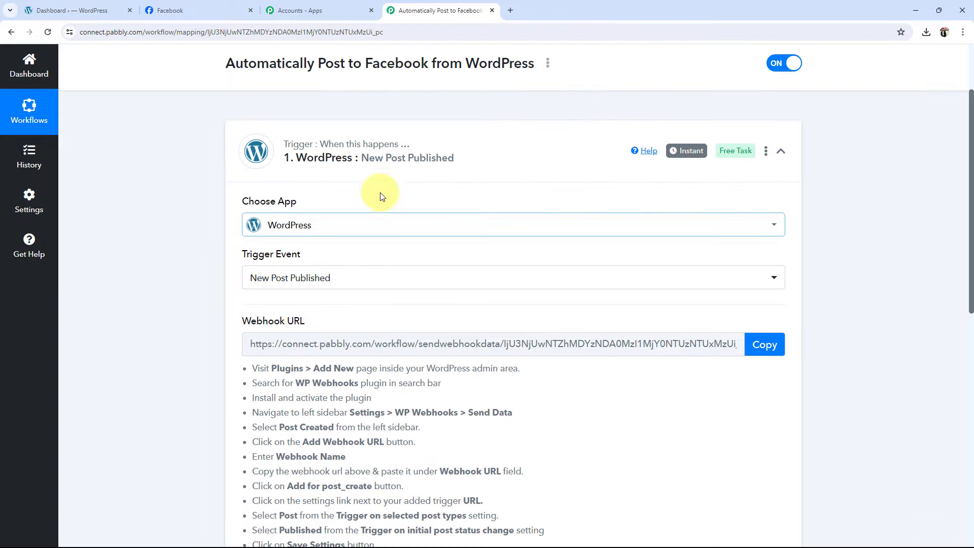
click(83, 9)
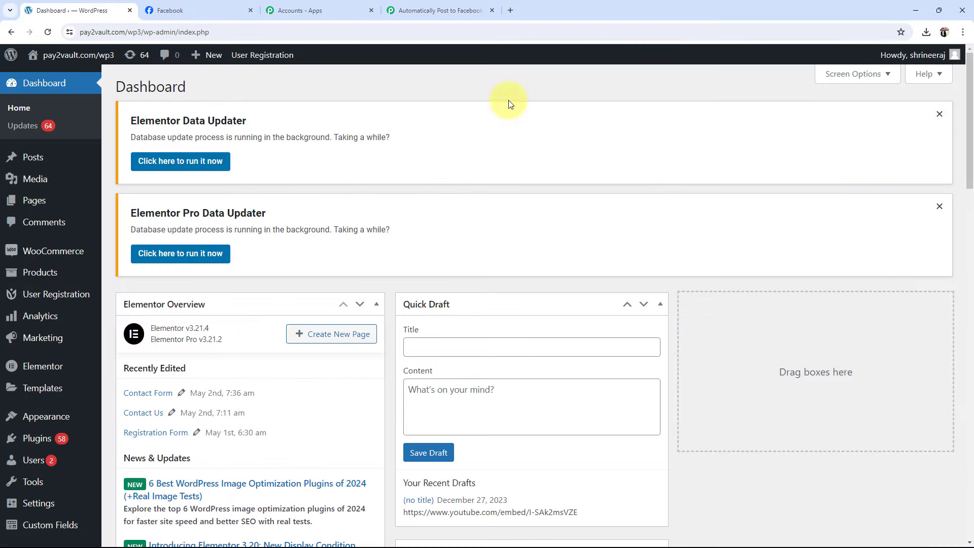
click(424, 12)
scroll(254, 336, down, 2)
scroll(254, 337, down, 4)
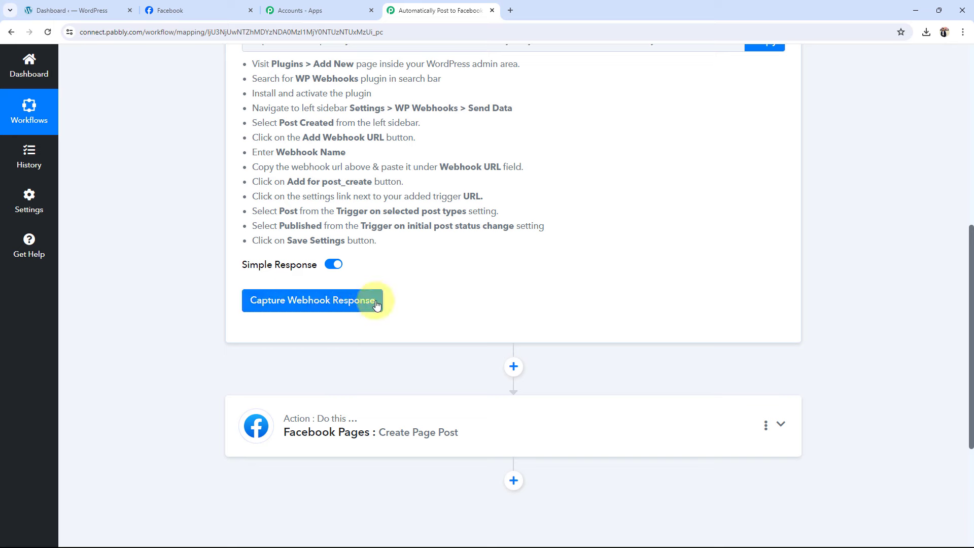
Review the WordPress trigger's webhook setup instructions and copy its webhook URL.
scroll(203, 284, up, 1)
scroll(160, 280, up, 7)
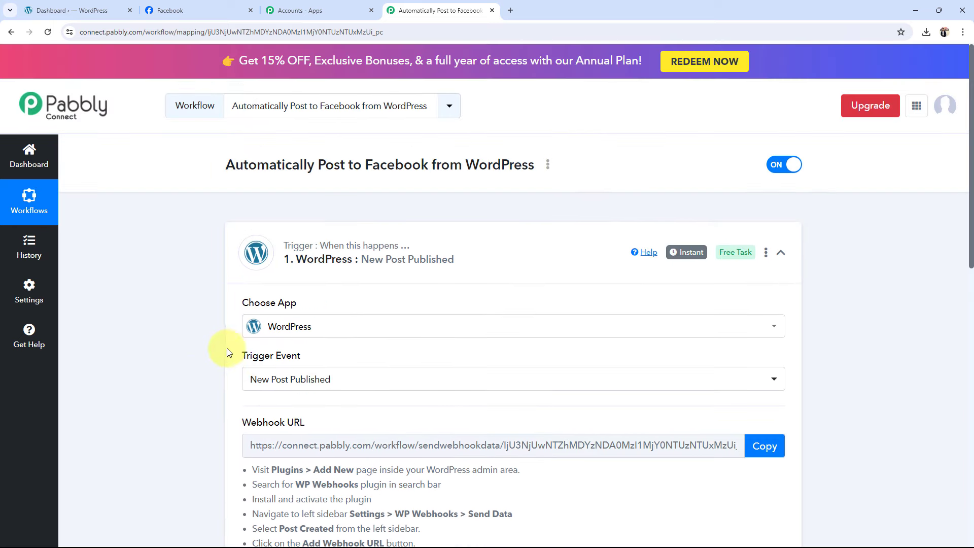
scroll(163, 402, down, 4)
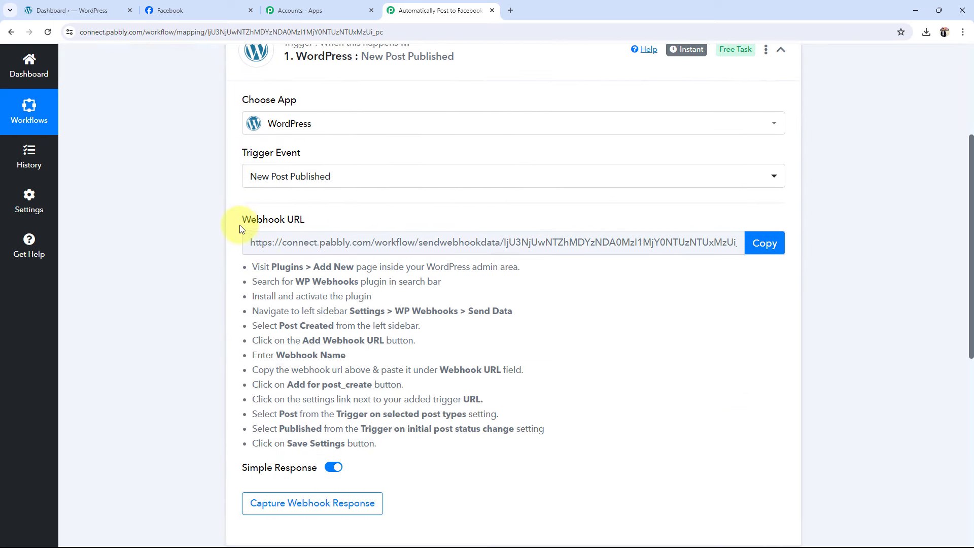
drag(239, 220, 305, 220)
click(190, 260)
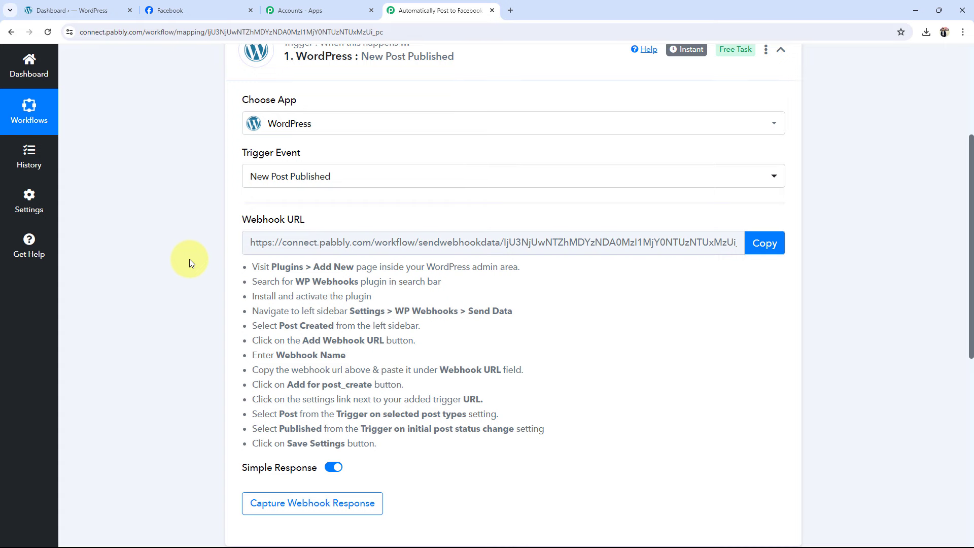
key(ctrl+1)
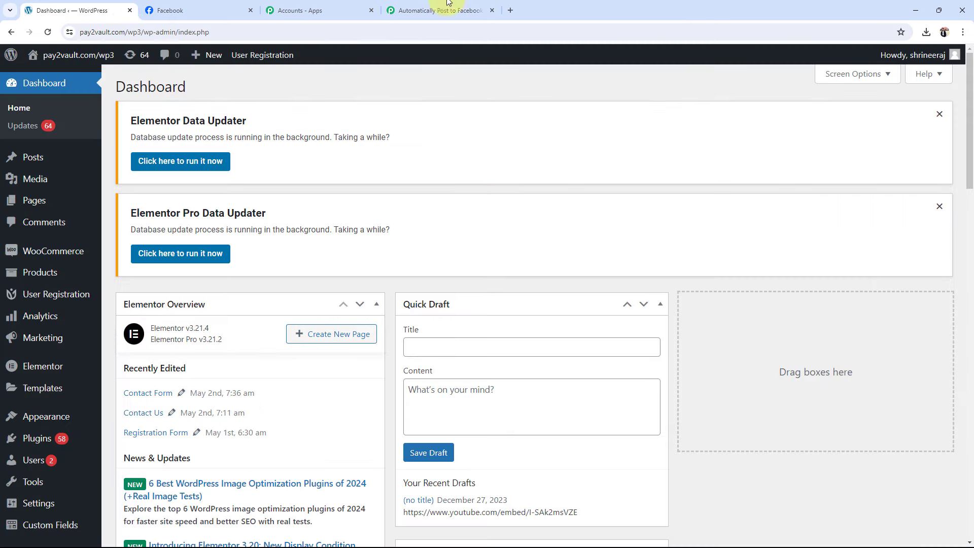
click(449, 3)
scroll(163, 428, down, 3)
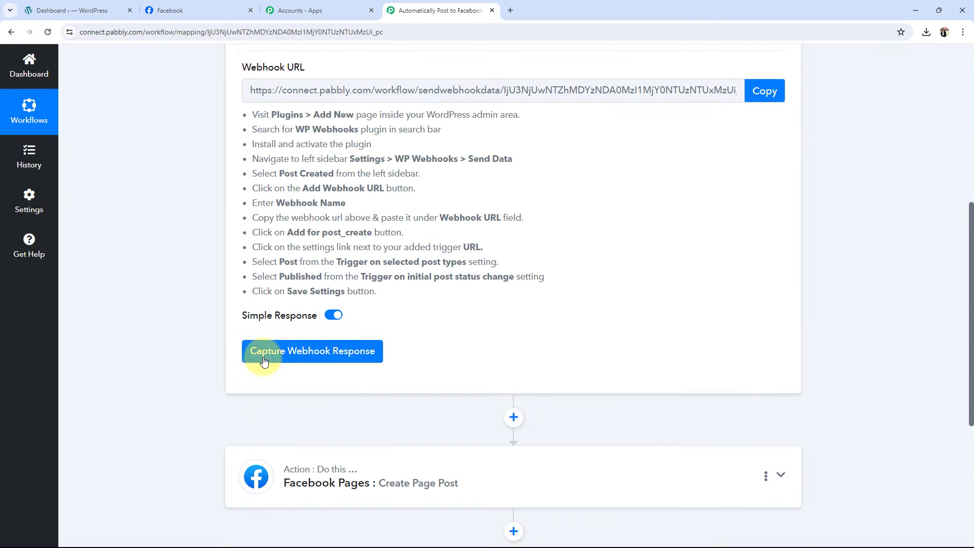
scroll(264, 360, up, 3)
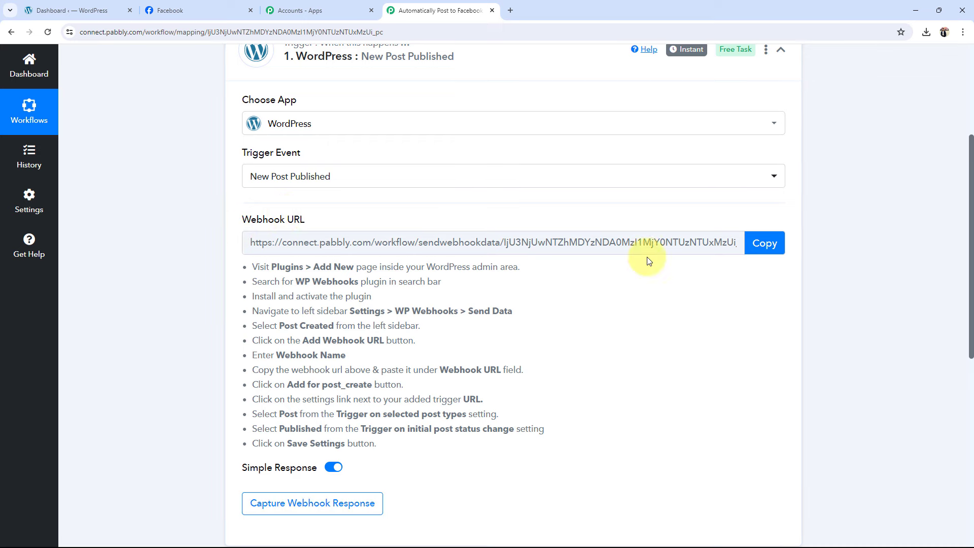
click(765, 243)
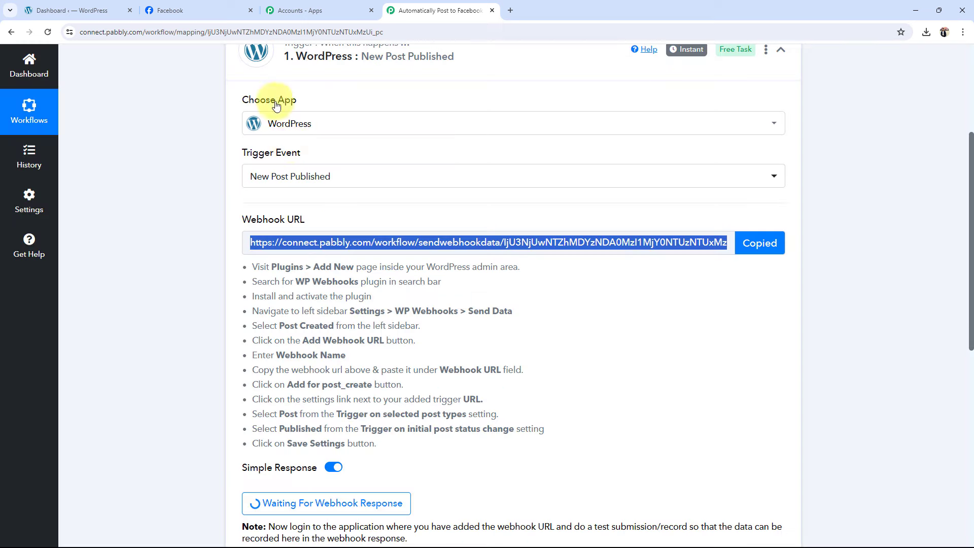
Switch to the WordPress admin and search the new plugins for "wp webhook".
click(76, 10)
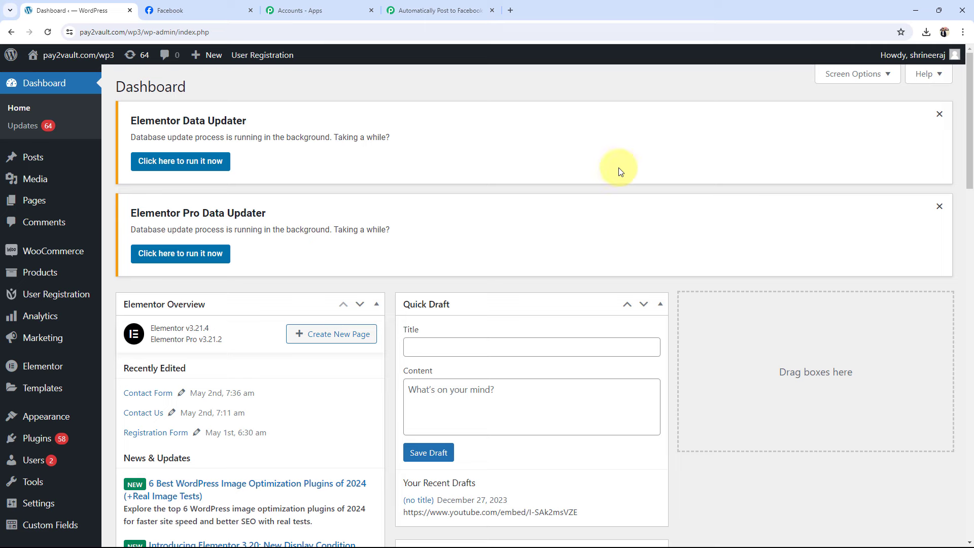
mouse_move(39, 442)
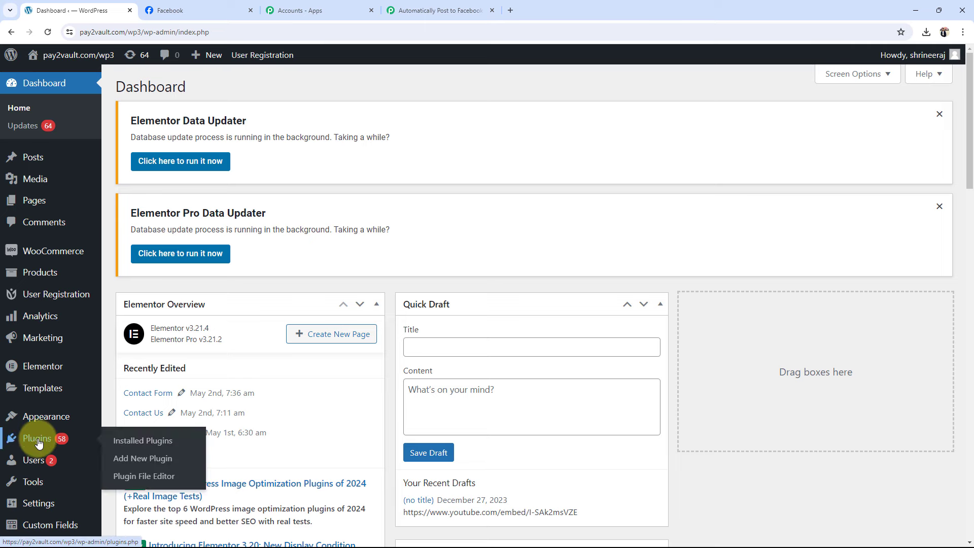
click(136, 458)
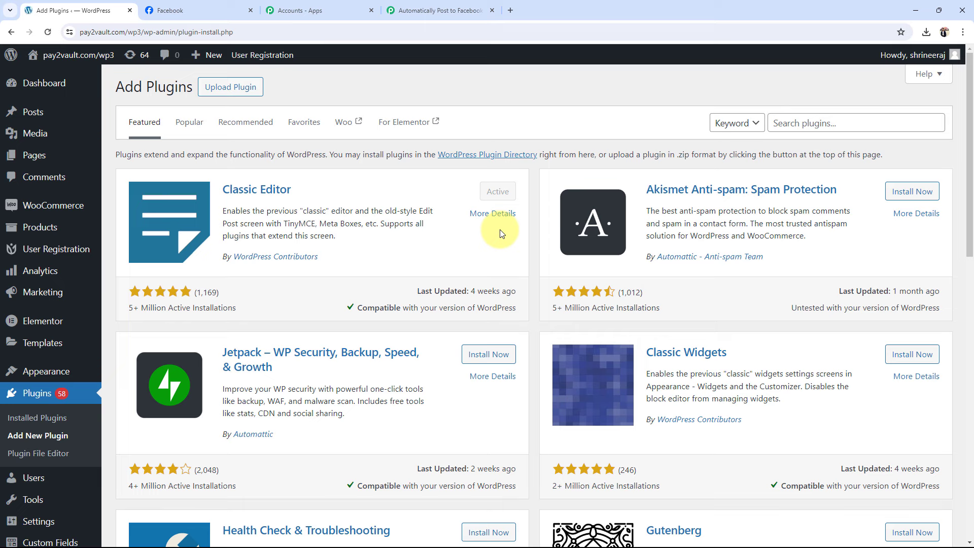
click(814, 128)
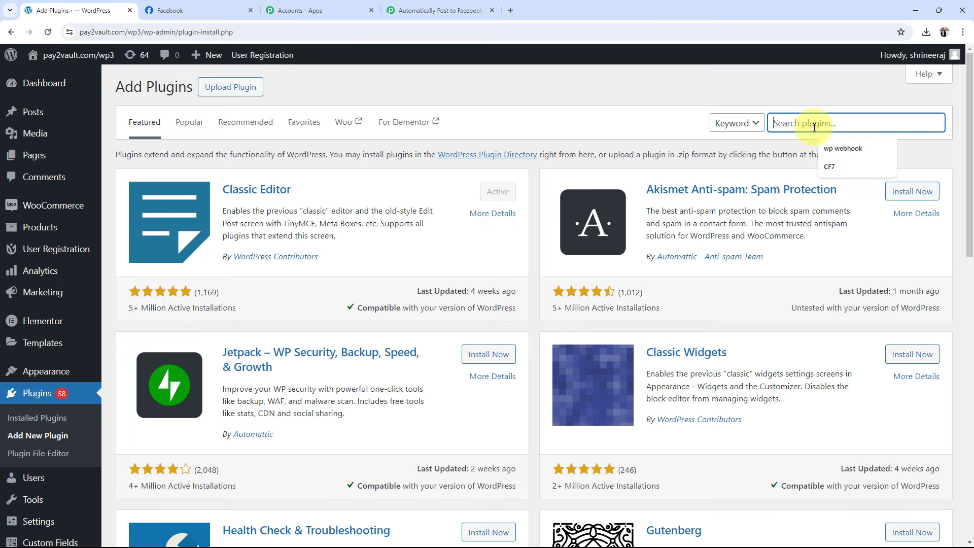
click(835, 147)
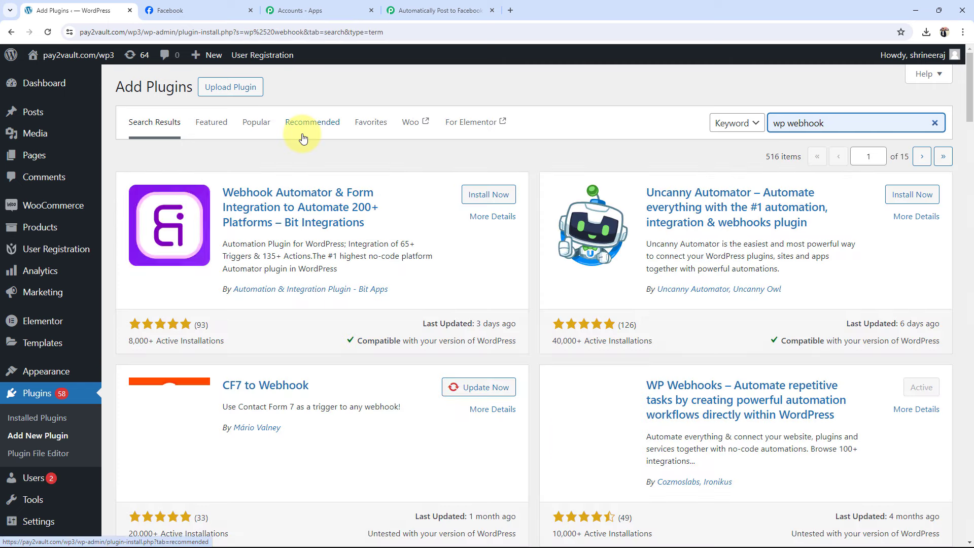
scroll(385, 380, down, 1)
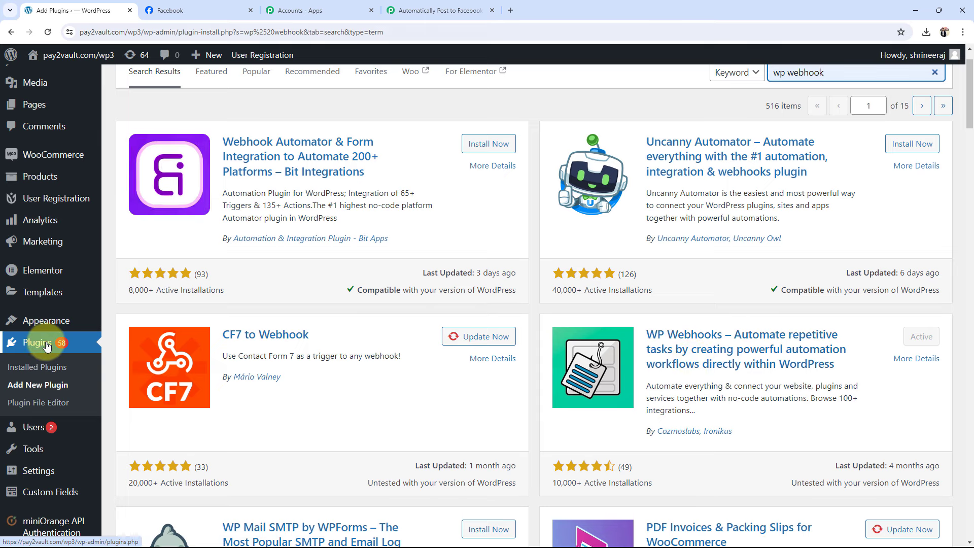
Open the Send Data page in the WP Webhooks plugin's settings.
mouse_move(32, 467)
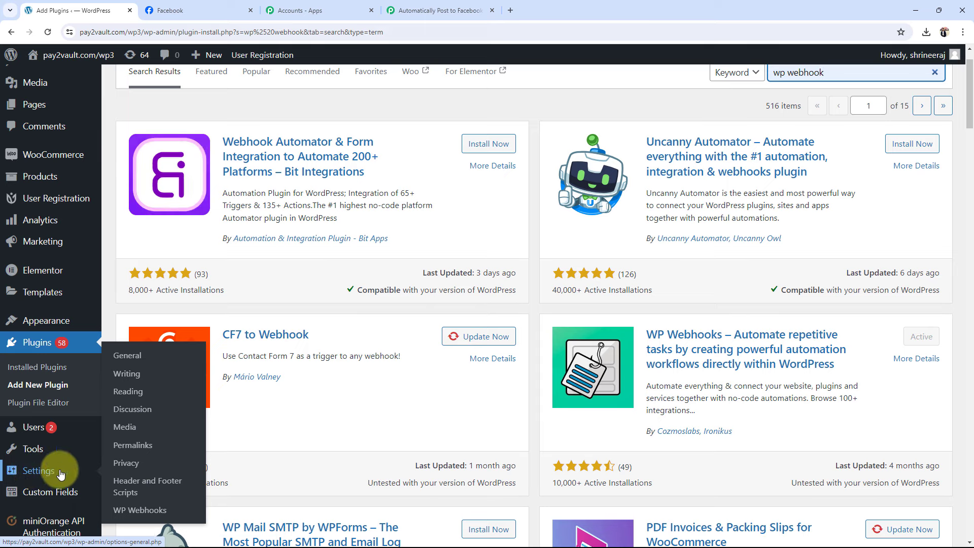
click(141, 511)
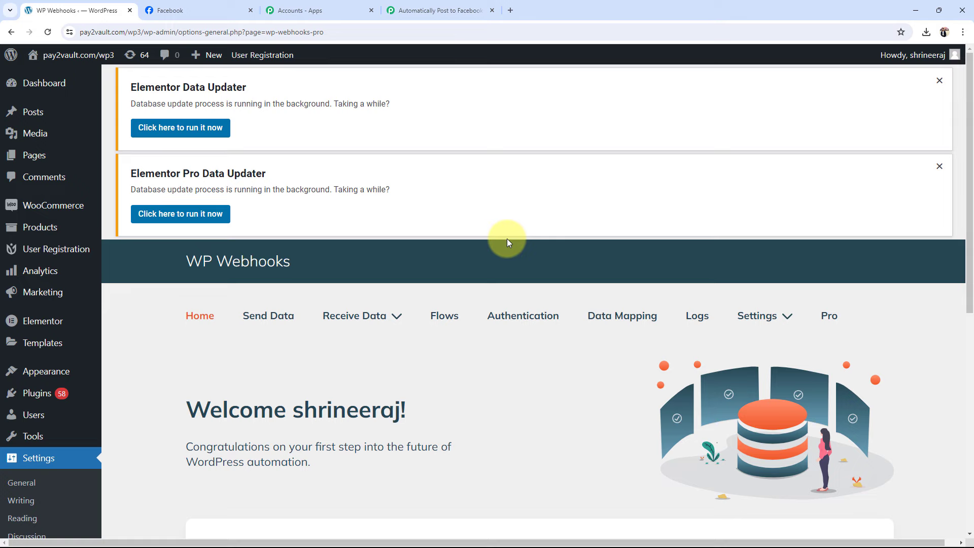
scroll(433, 245, down, 3)
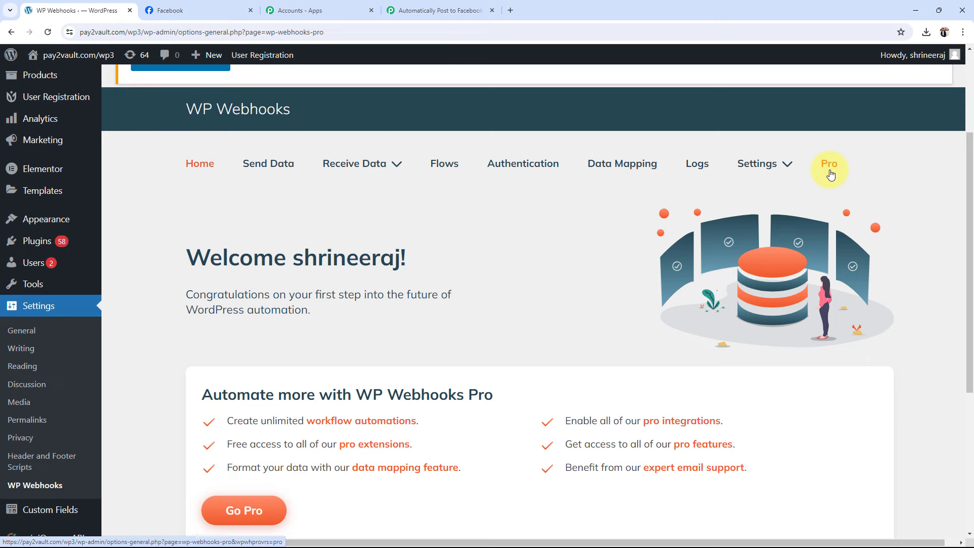
click(247, 172)
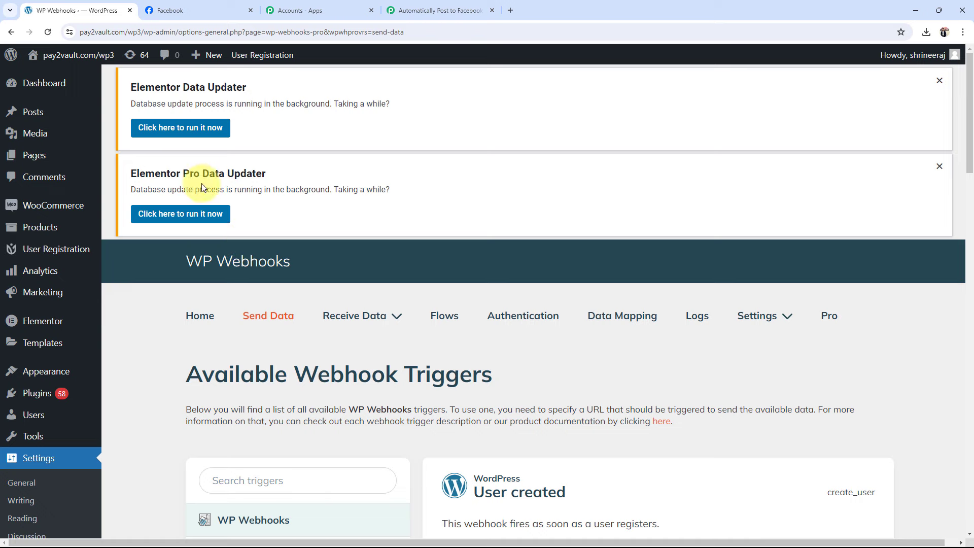
Select the WordPress "Post created" trigger among the available webhook triggers.
scroll(166, 340, down, 3)
scroll(167, 342, down, 4)
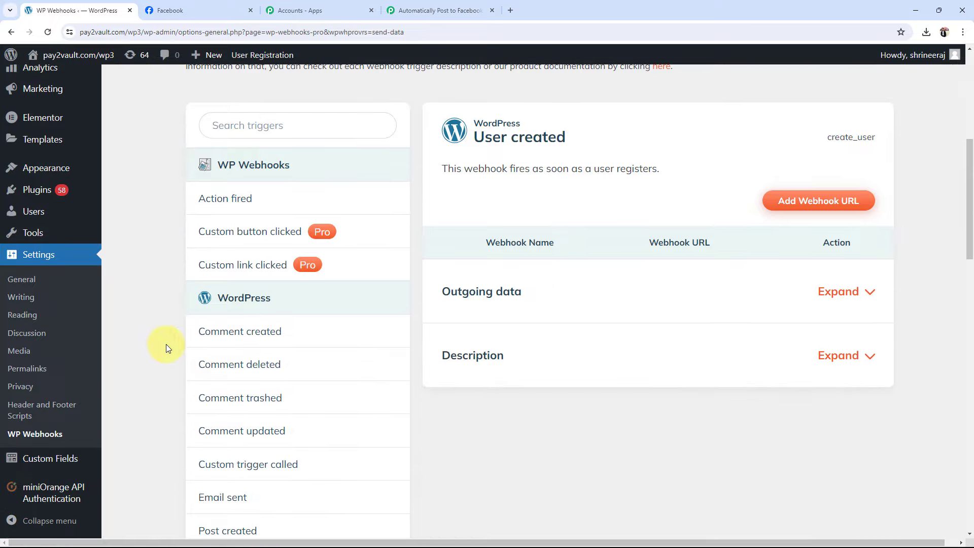
scroll(130, 334, down, 2)
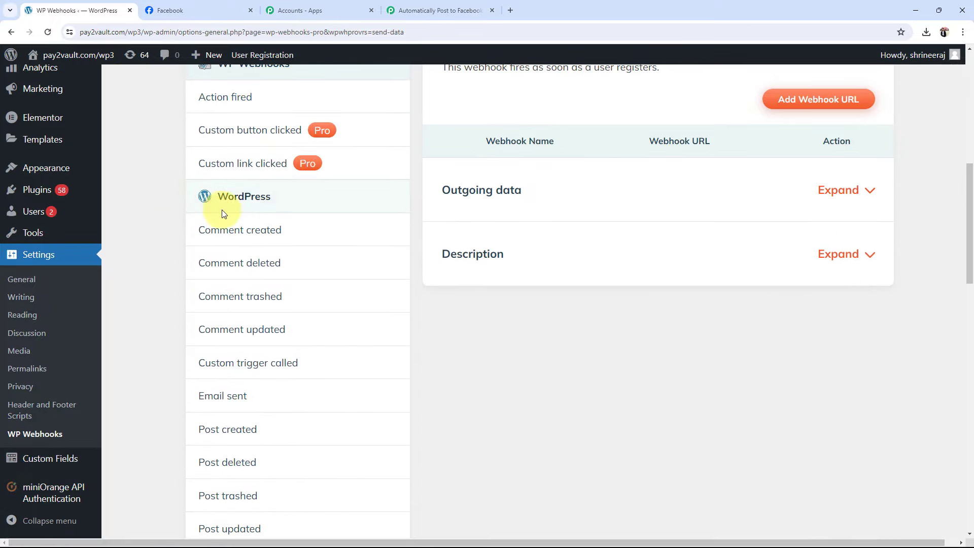
scroll(158, 307, down, 1)
click(212, 395)
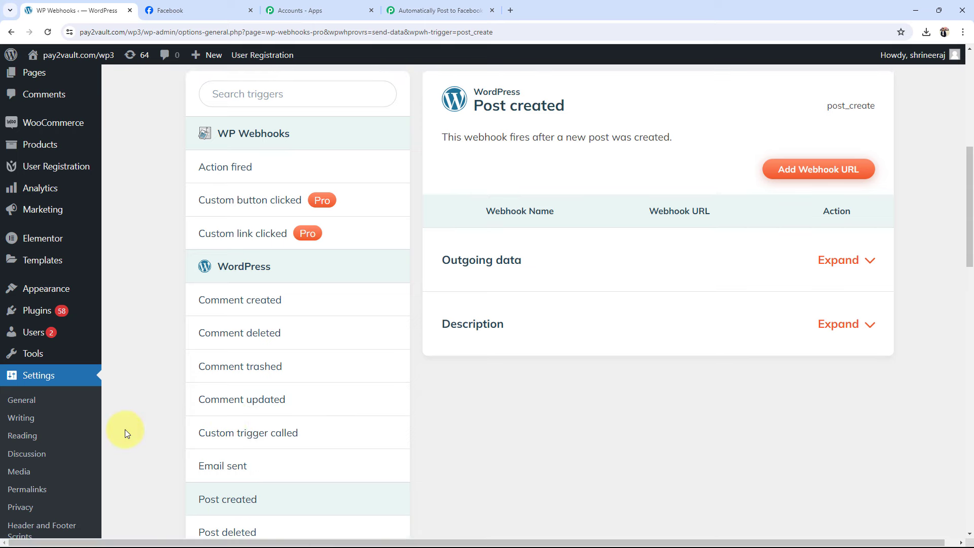
scroll(154, 416, down, 4)
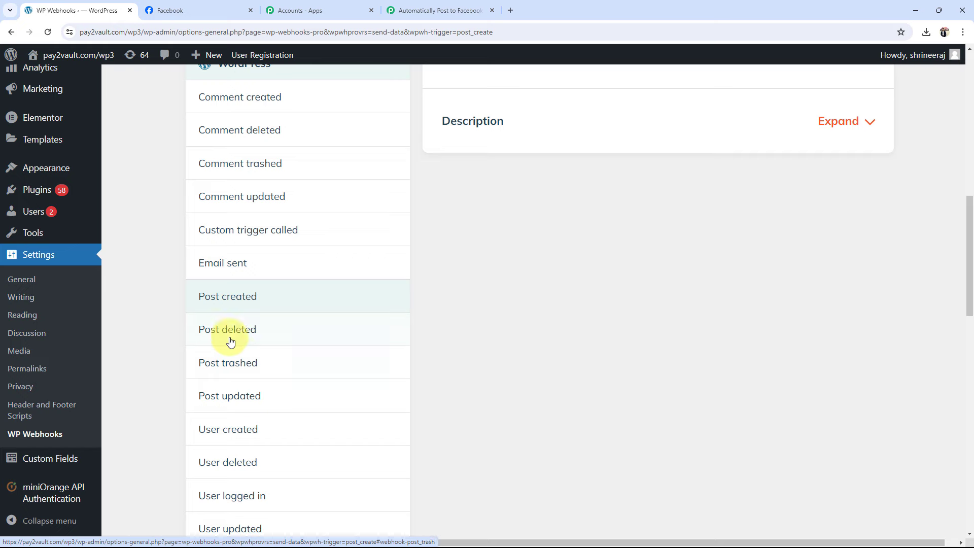
click(224, 300)
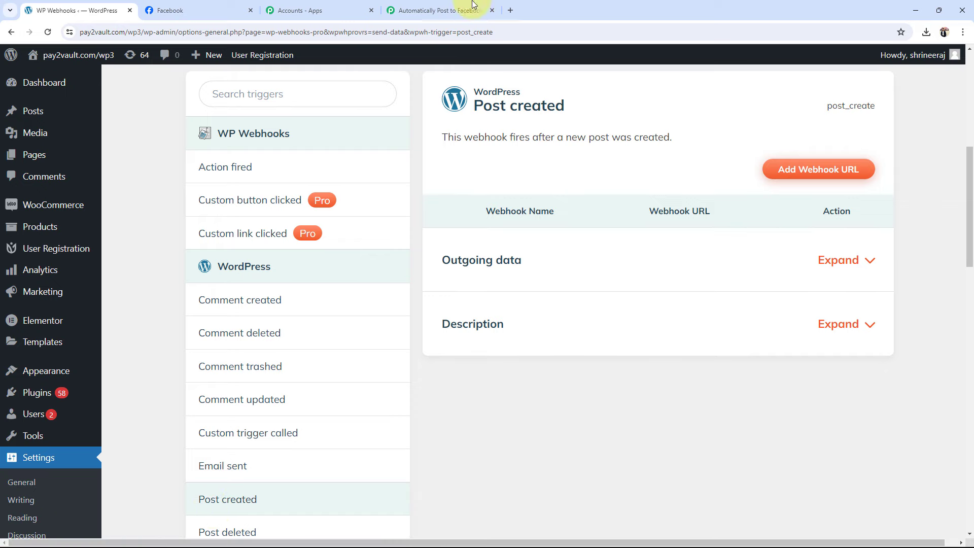
Add a webhook named "facebook test" to the Post created trigger, using the webhook URL copied from the Pabbly Connect workflow.
click(822, 179)
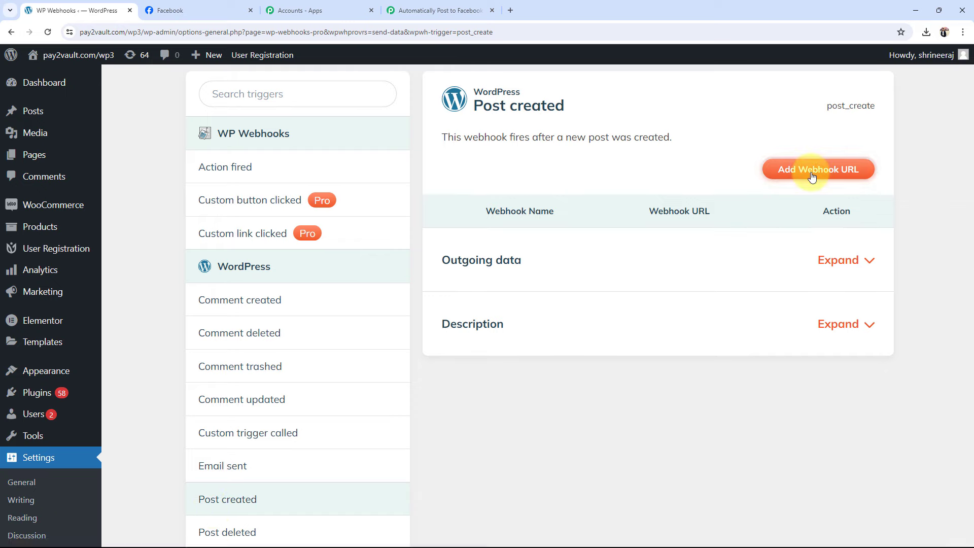
click(404, 161)
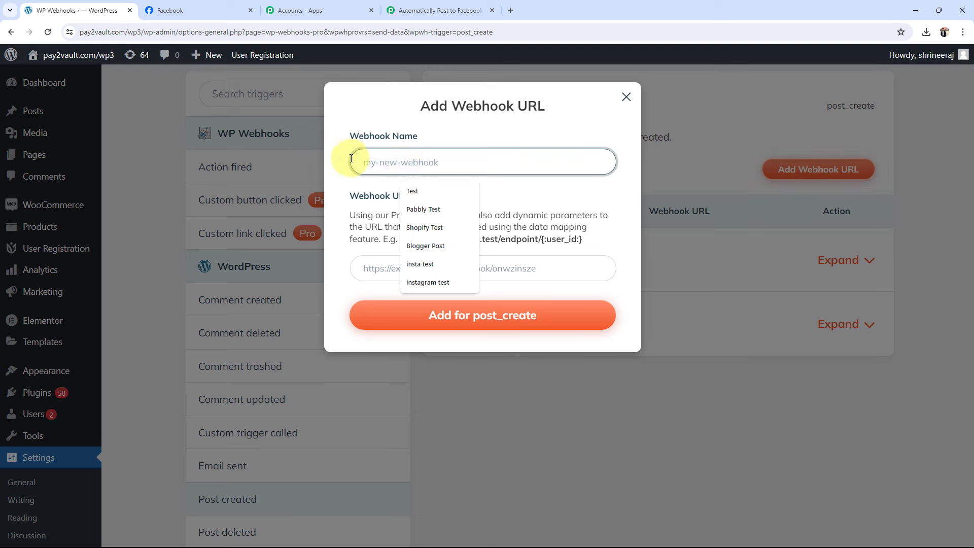
text(facebook test)
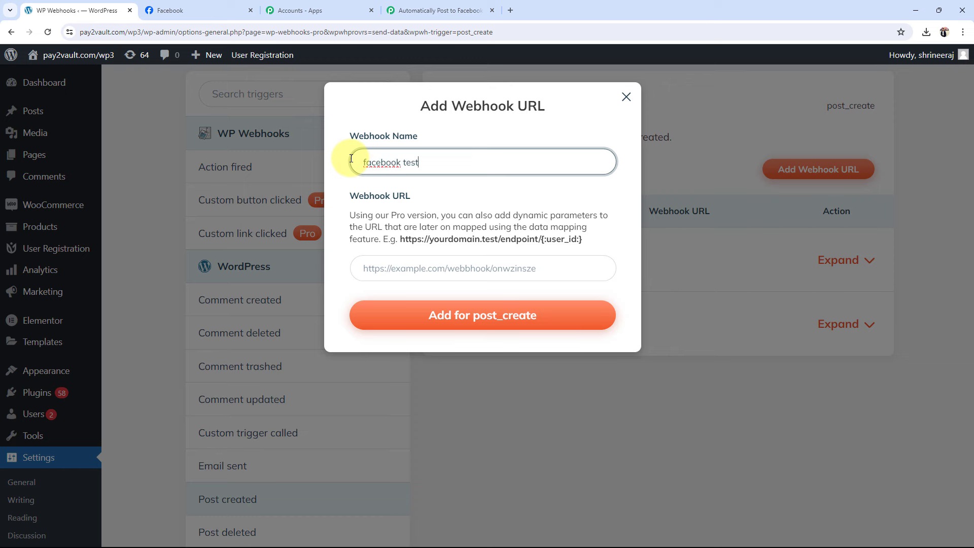
click(401, 268)
click(436, 10)
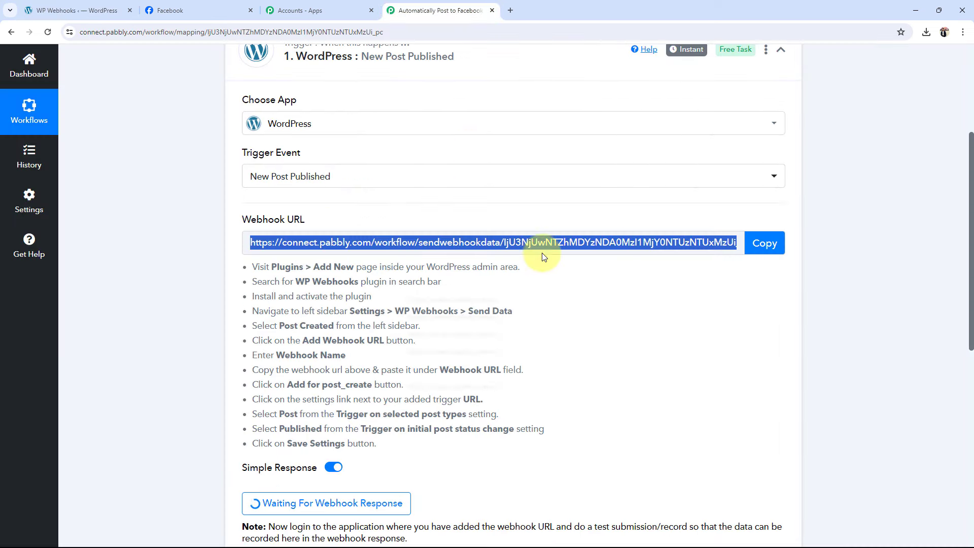
click(766, 244)
click(76, 10)
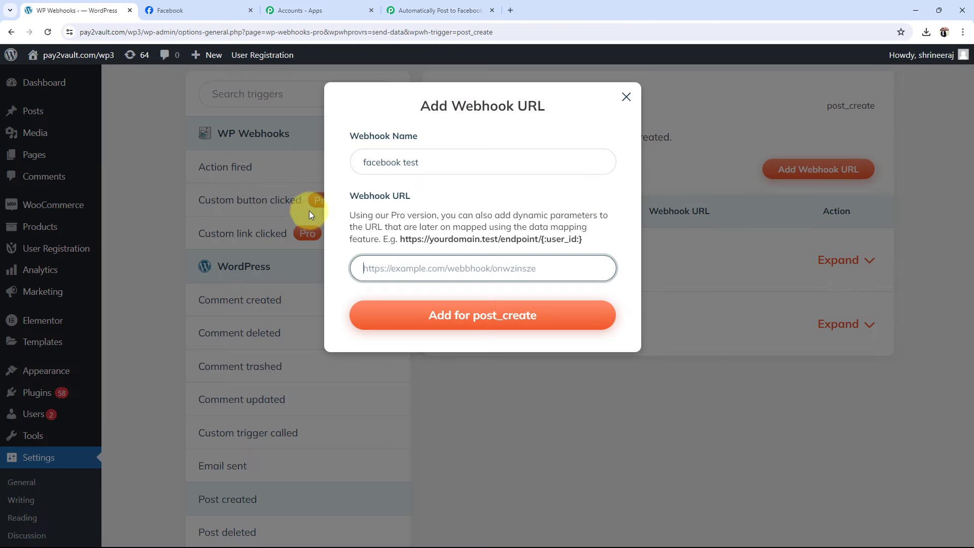
key(ctrl+v)
click(479, 315)
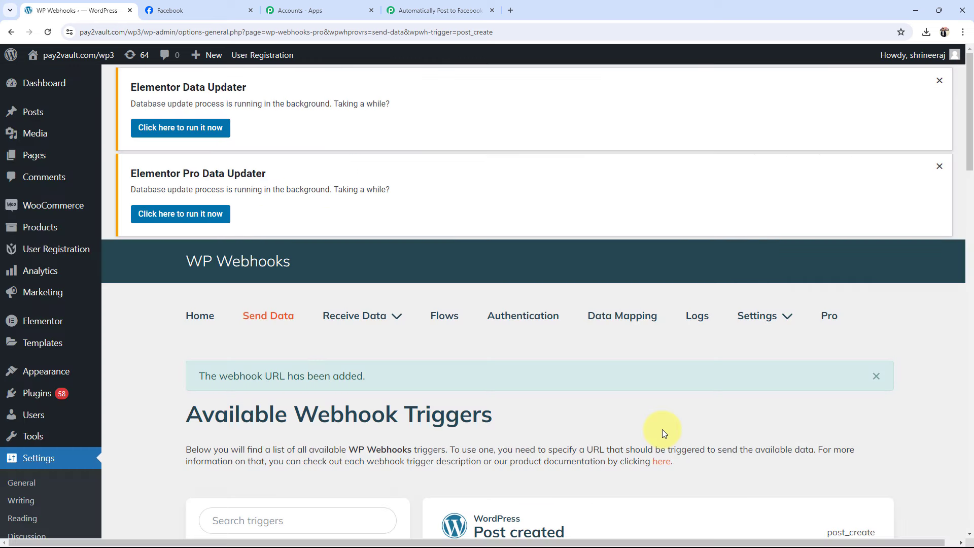
Set the facebook-test webhook to trigger on the Post type and the Published initial status, and save its settings.
scroll(592, 348, down, 8)
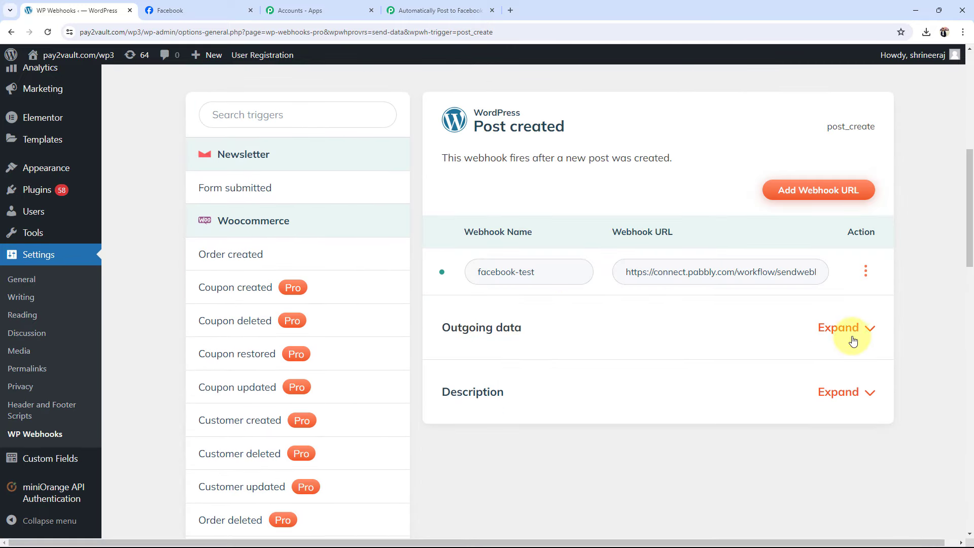
click(864, 279)
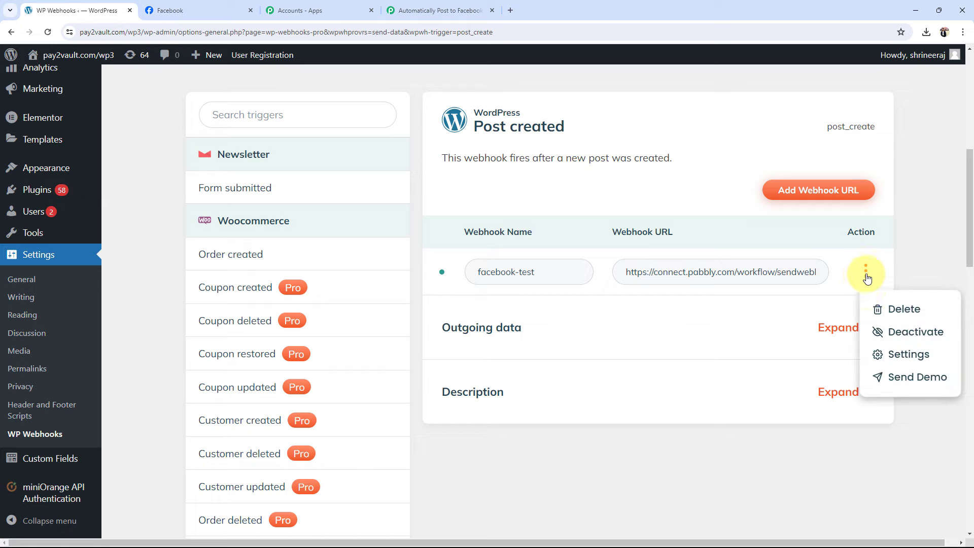
click(883, 352)
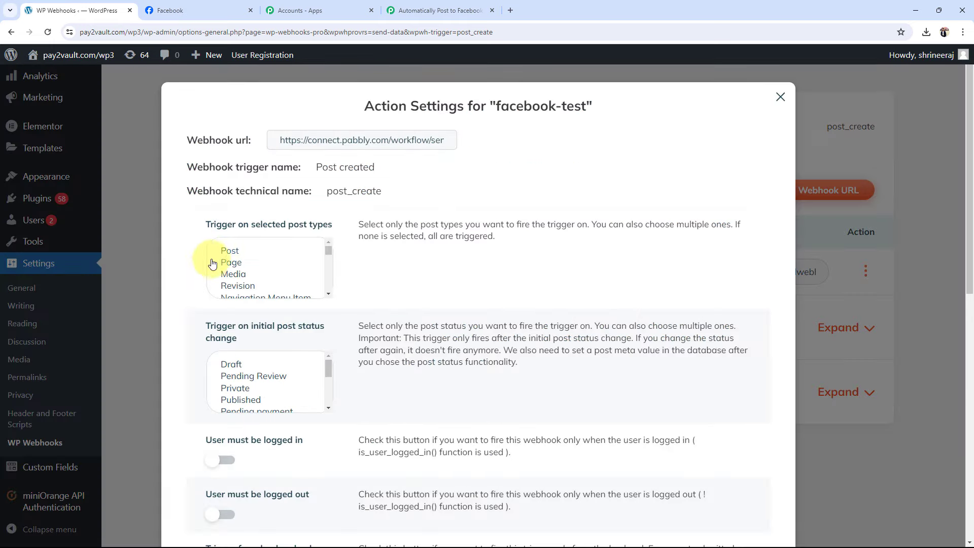
click(231, 251)
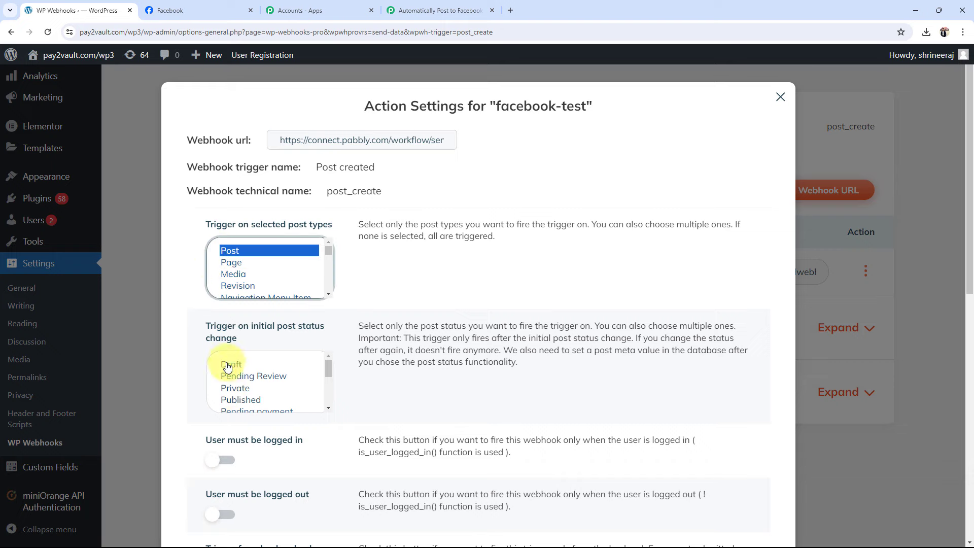
click(227, 401)
scroll(236, 365, down, 1)
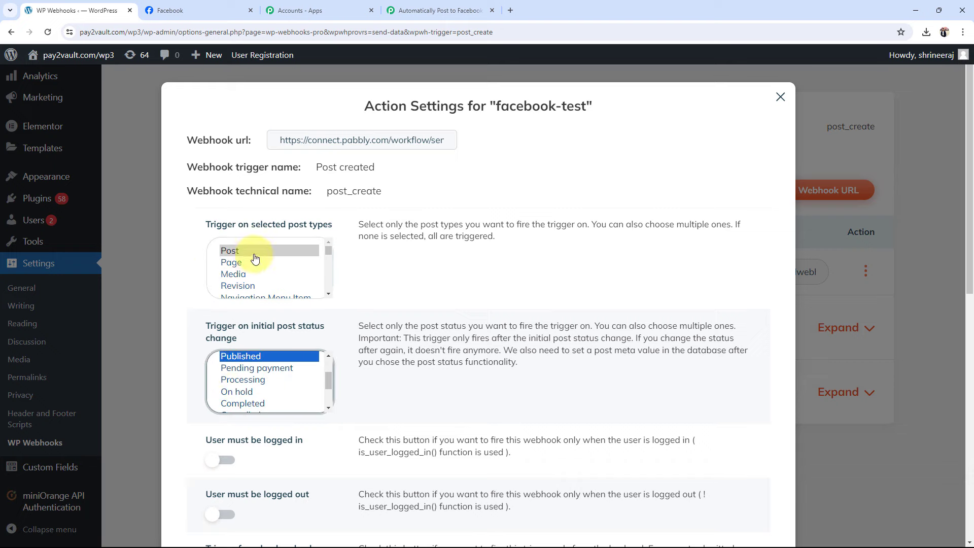
scroll(218, 431, down, 10)
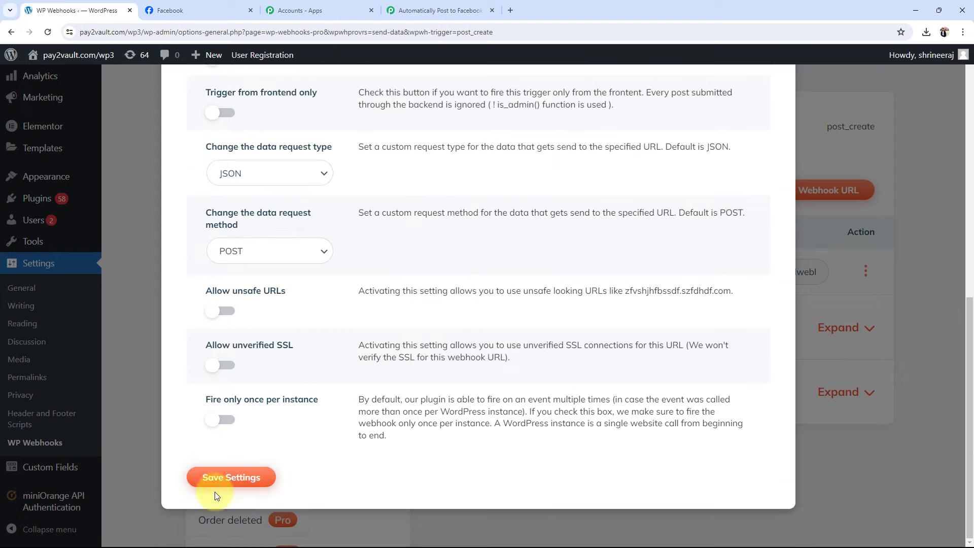
click(225, 480)
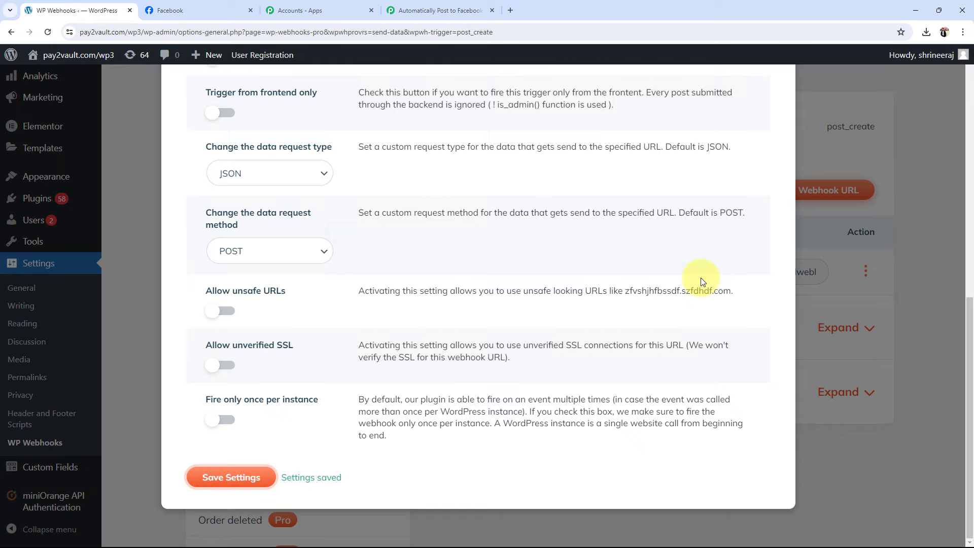
Close the facebook-test webhook settings and check the webhook response note in the Pabbly Connect workflow.
scroll(718, 205, up, 10)
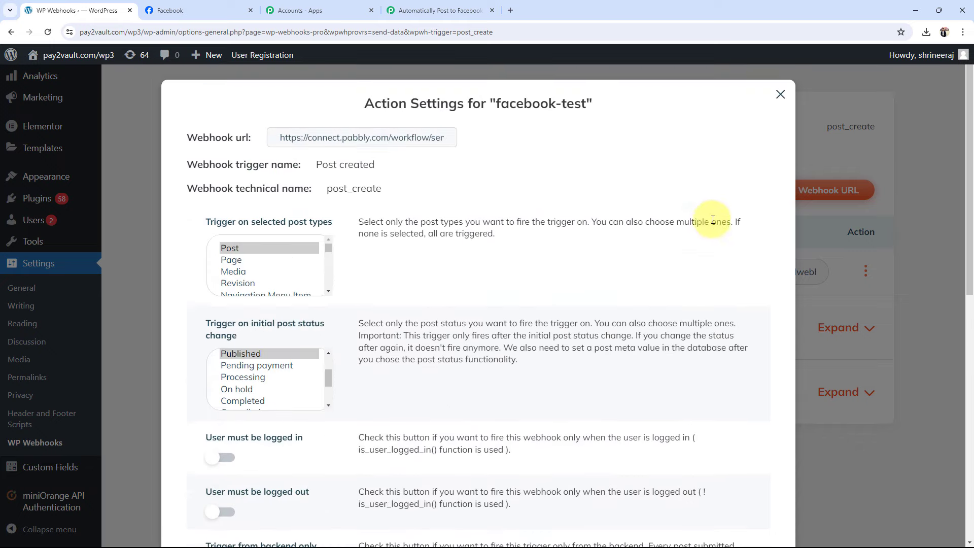
click(777, 104)
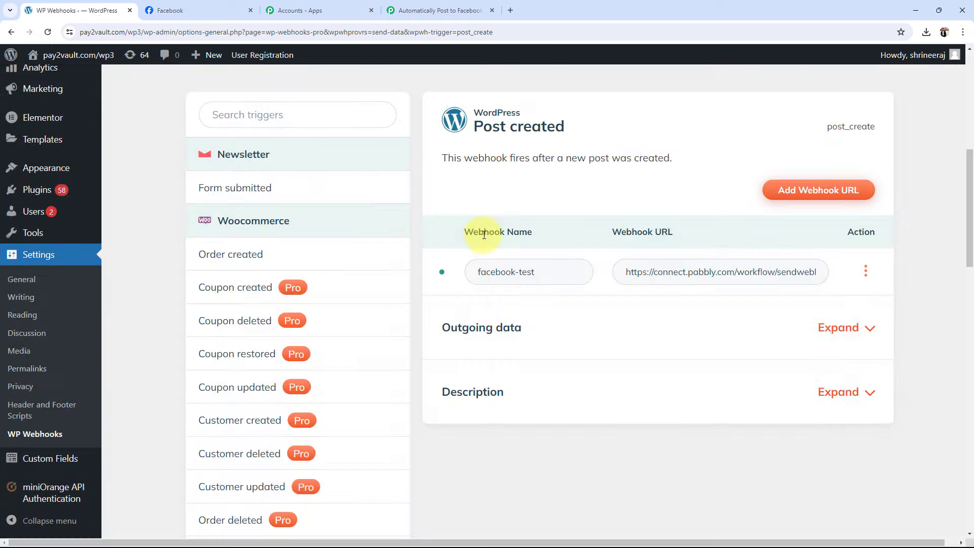
click(446, 4)
scroll(178, 326, down, 3)
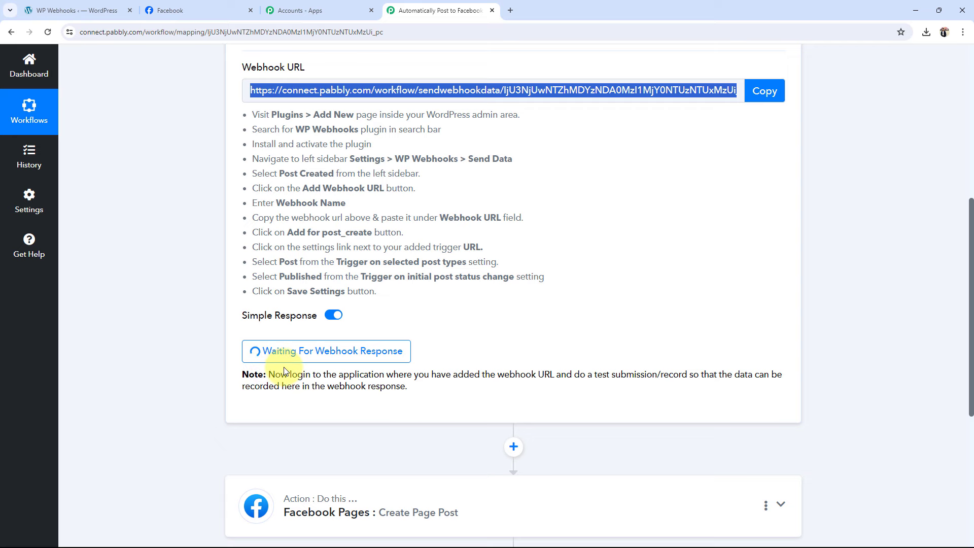
drag(593, 374, 721, 376)
click(640, 320)
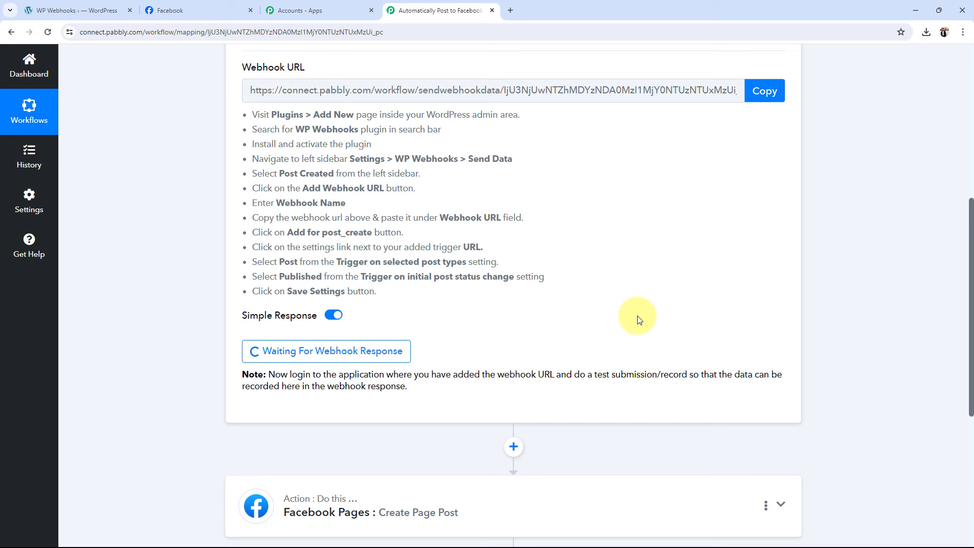
Switch to the WordPress admin and start a new post.
click(90, 10)
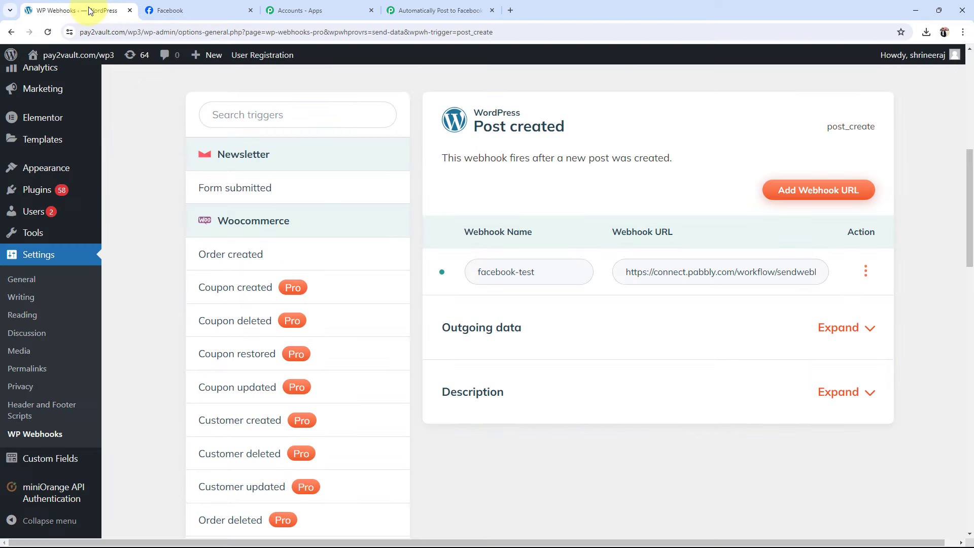
click(205, 56)
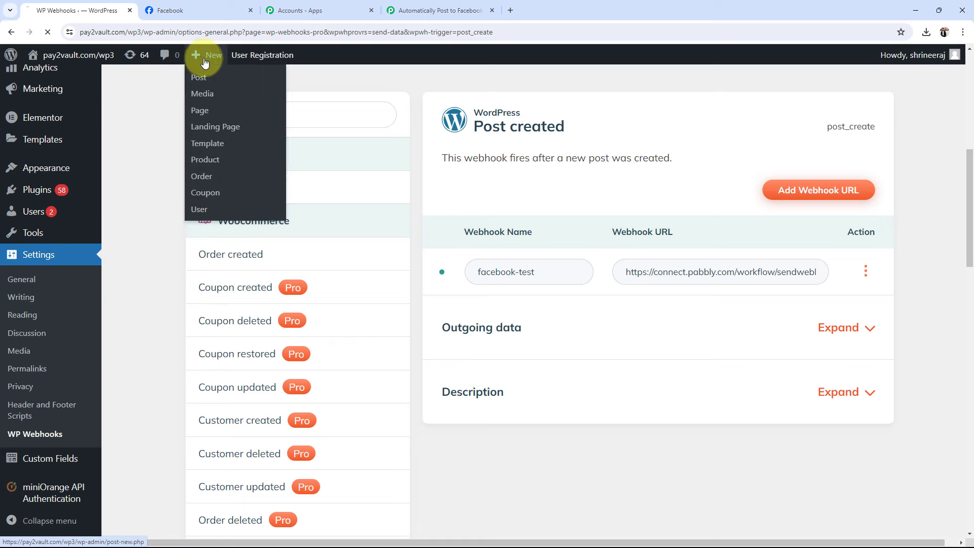
click(201, 77)
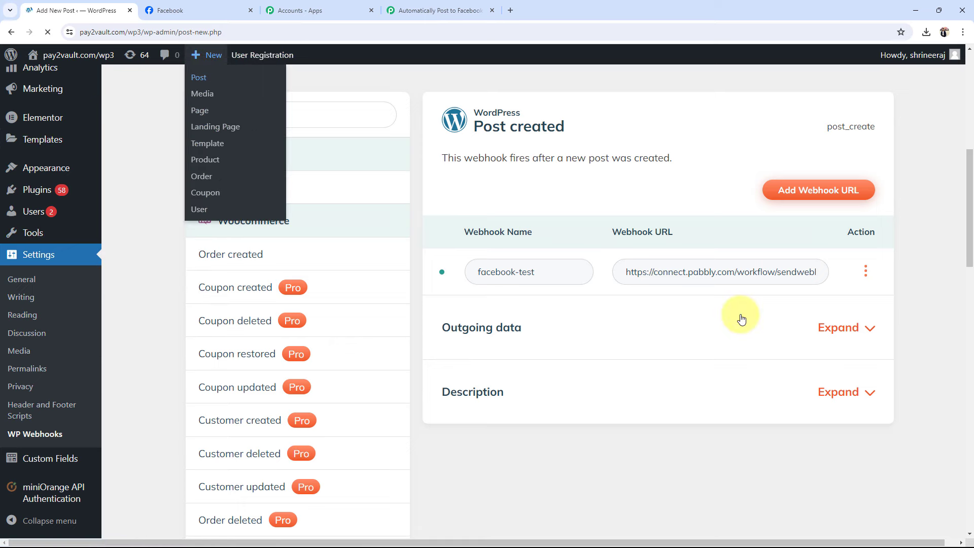
scroll(252, 262, down, 3)
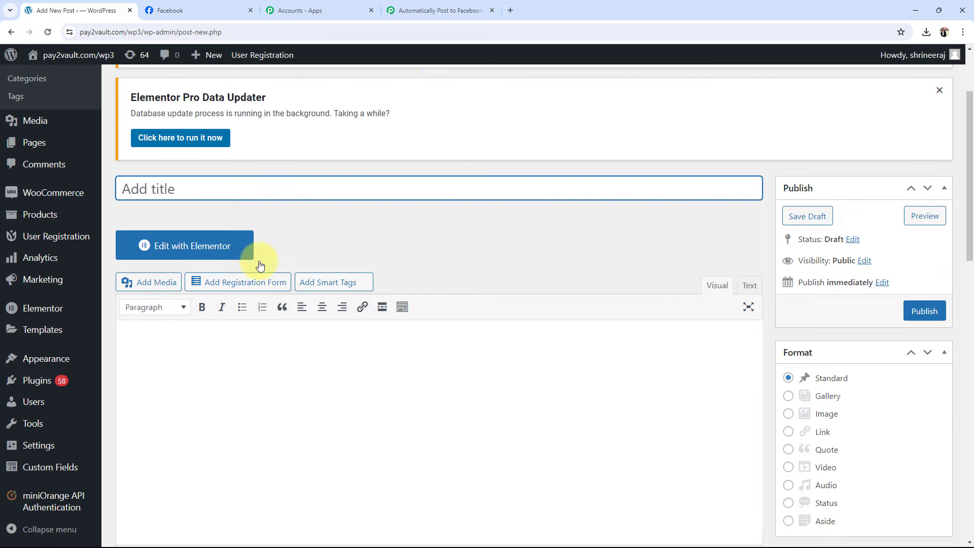
click(442, 10)
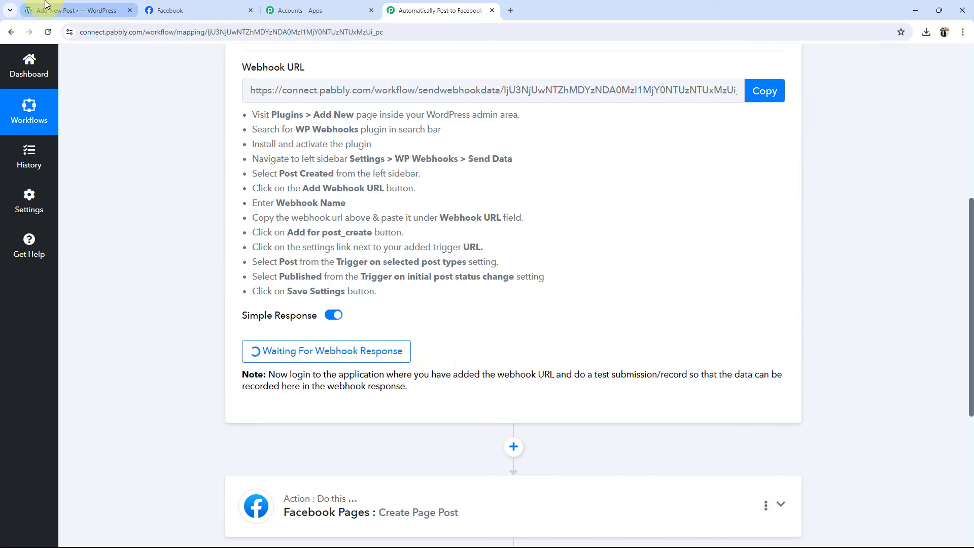
click(71, 10)
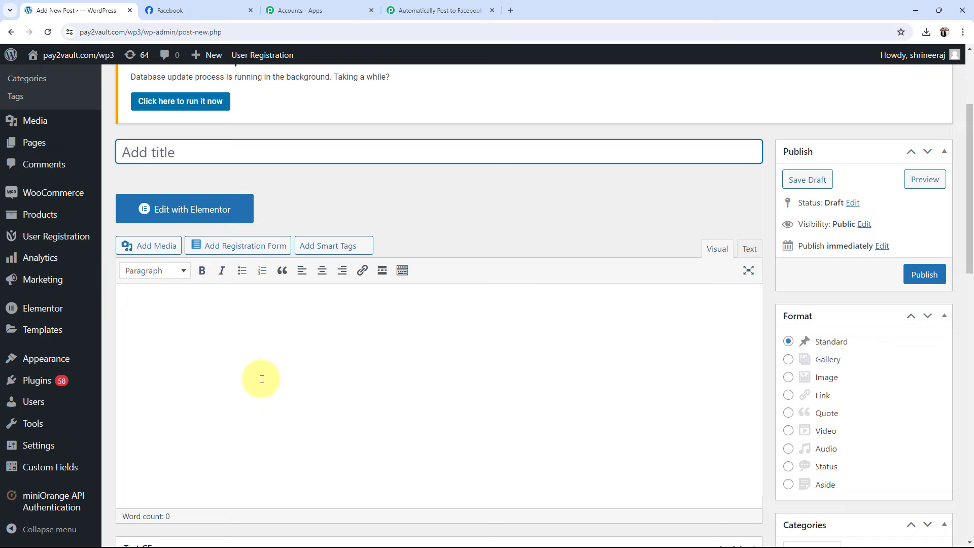
Title the post "Mystical Marvels: A Journey Through India's Hidden Treasures" and fill its body with the article about travelling through India.
click(183, 337)
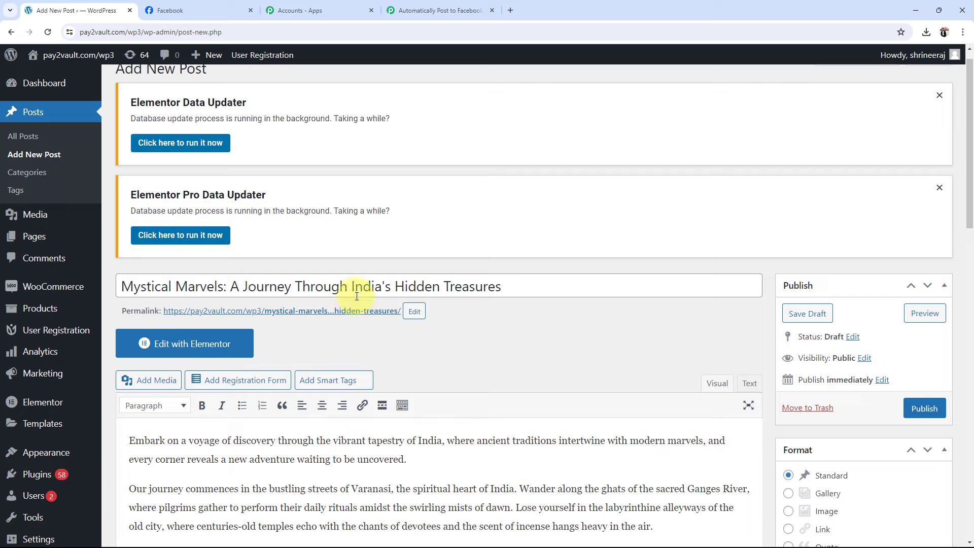
scroll(155, 419, down, 2)
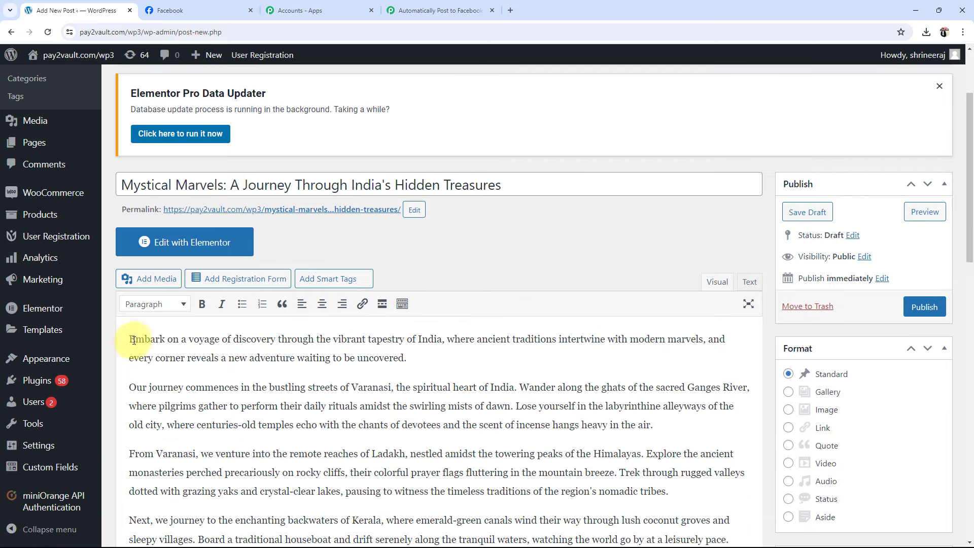
scroll(438, 385, down, 3)
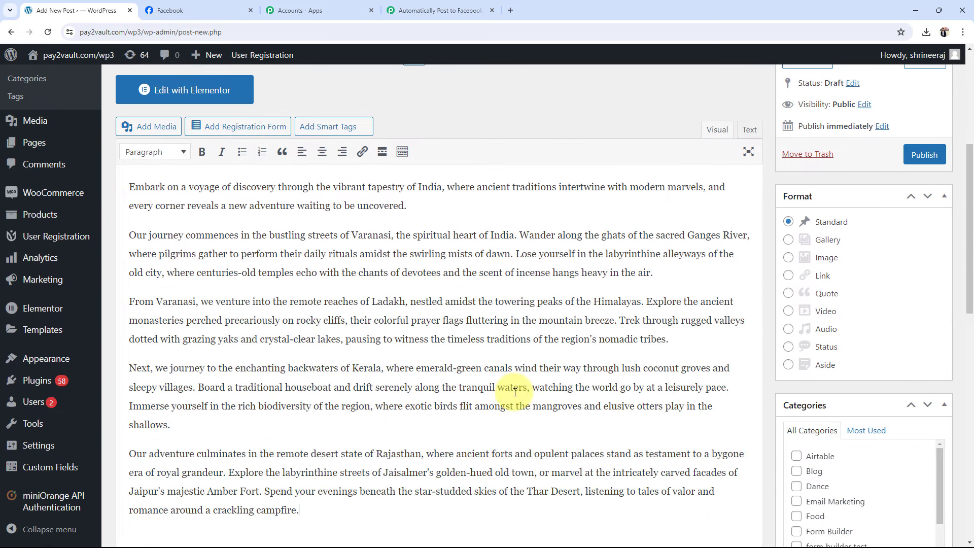
Set hidden.jpg, the temple sunset picture from the media library, as the post's featured image.
scroll(515, 392, down, 9)
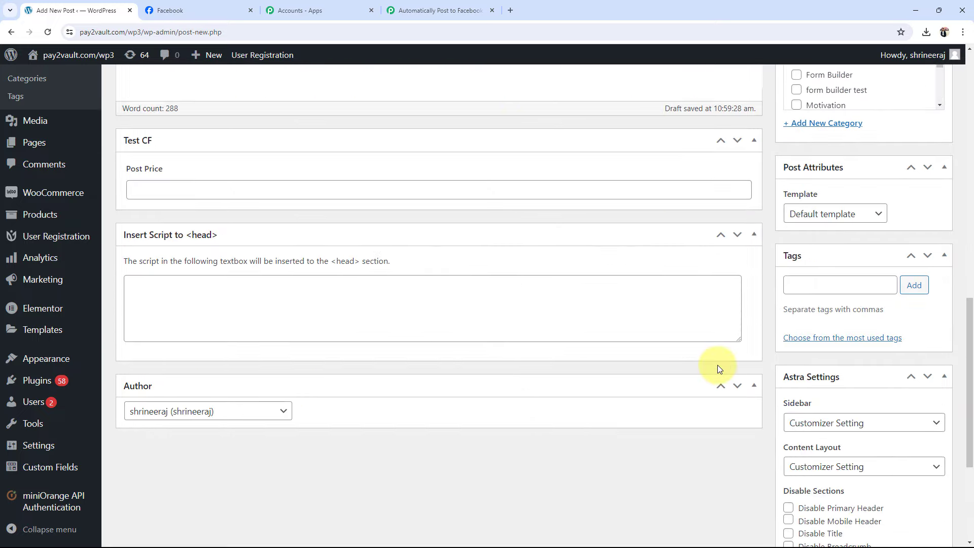
scroll(717, 364, down, 4)
click(794, 471)
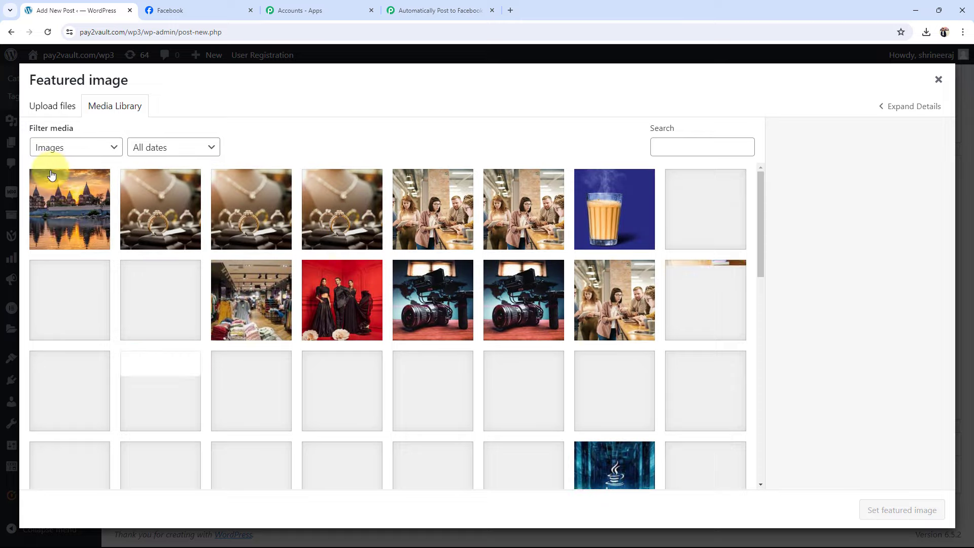
click(52, 175)
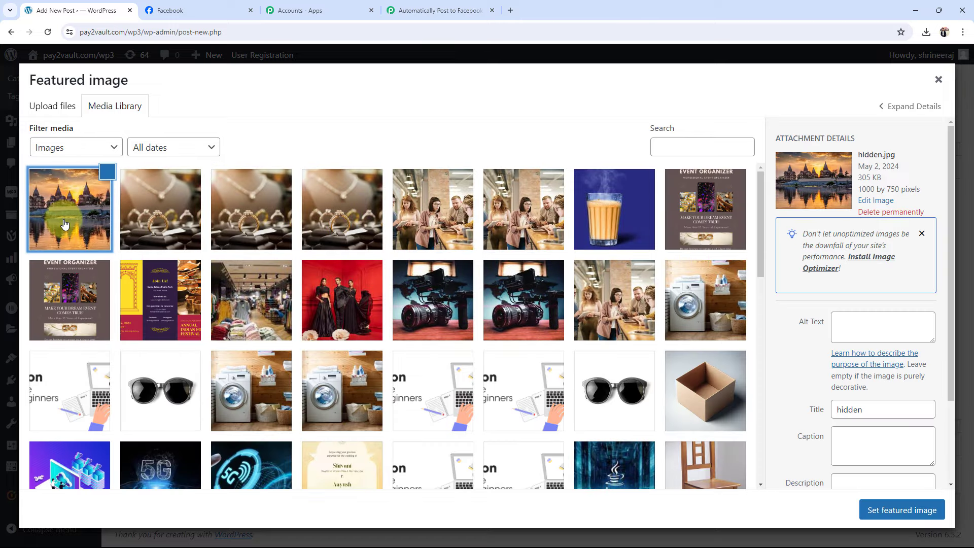
click(902, 512)
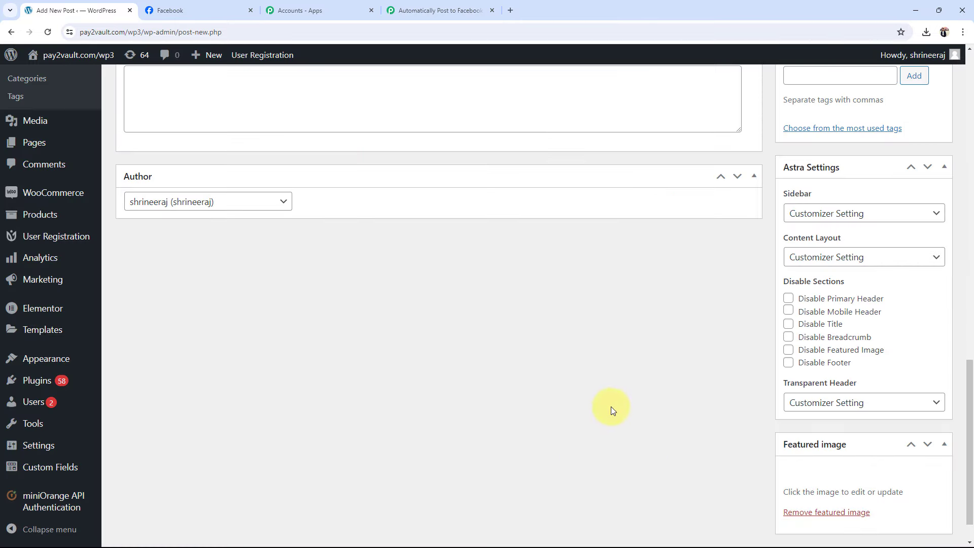
scroll(531, 406, down, 3)
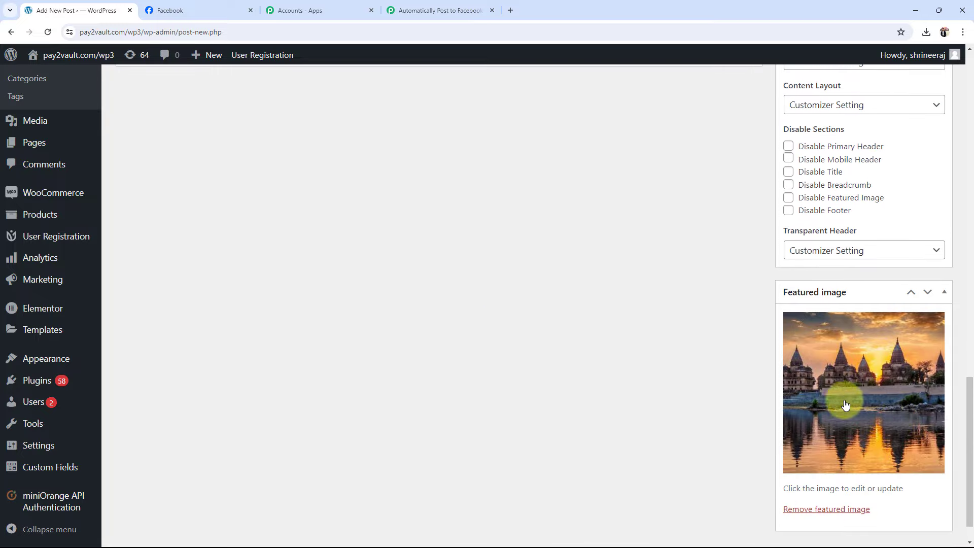
Review the completed draft and publish the post.
scroll(808, 389, up, 10)
scroll(388, 281, up, 8)
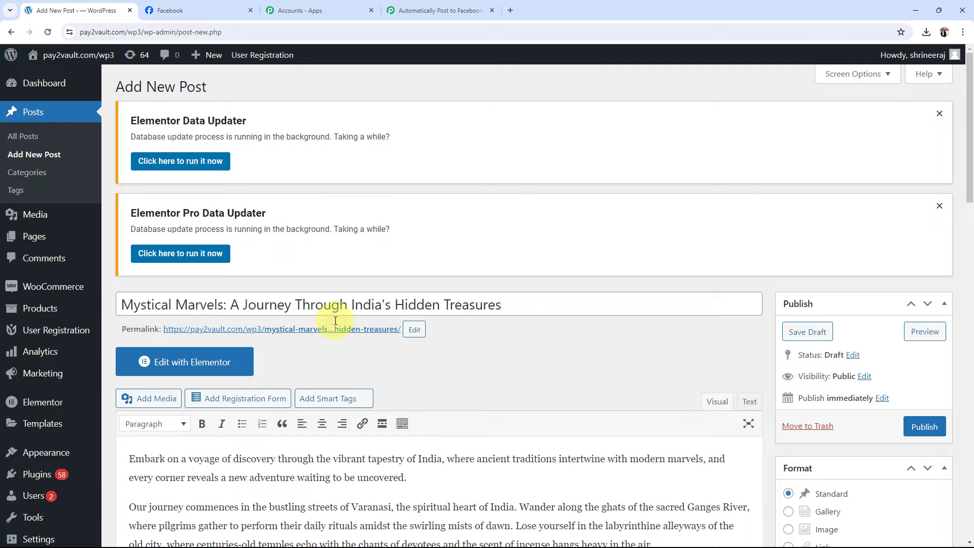
scroll(265, 254, down, 3)
scroll(672, 372, up, 3)
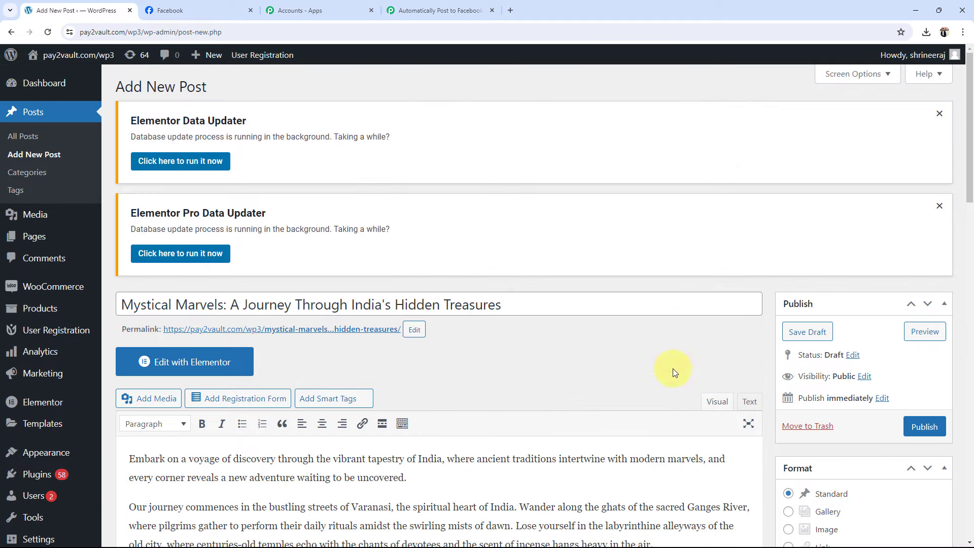
click(924, 426)
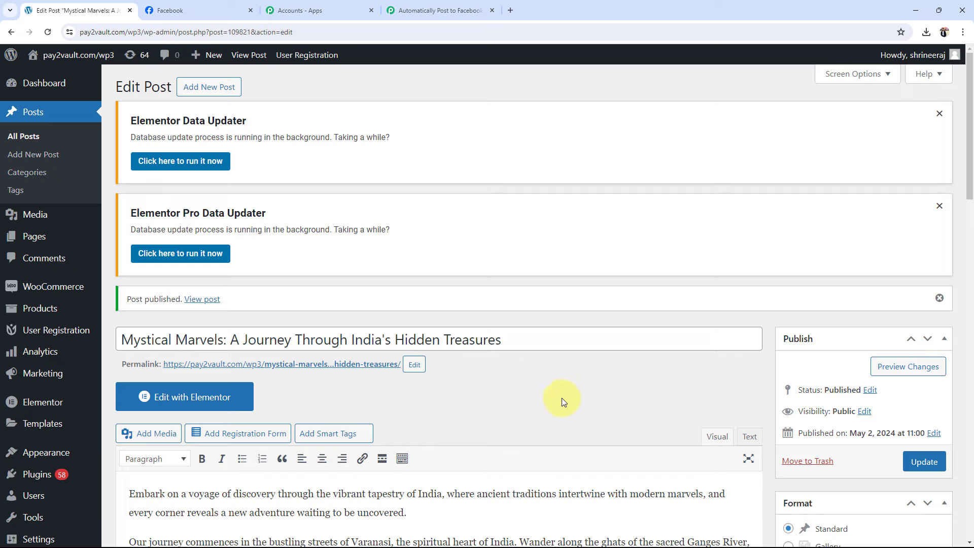
scroll(523, 391, down, 5)
scroll(523, 391, up, 5)
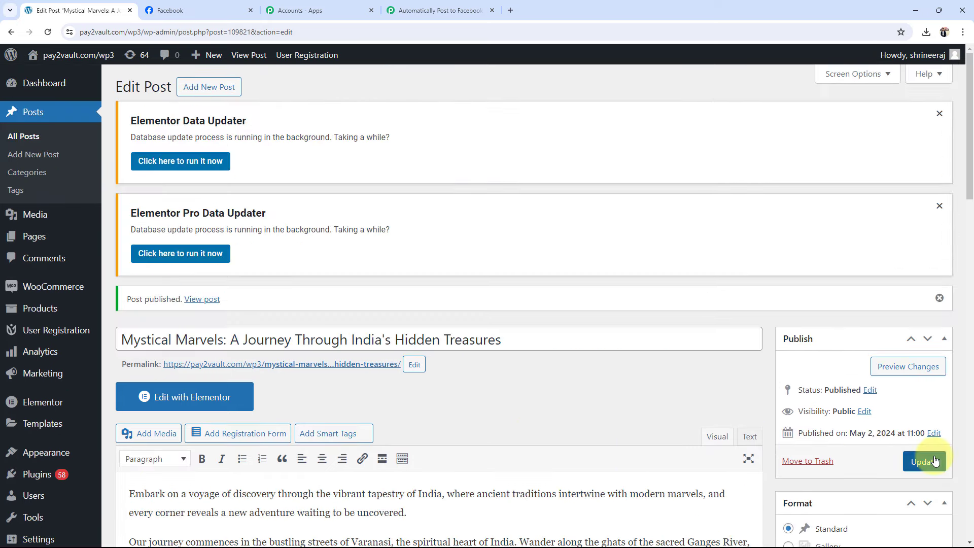
right_click(693, 495)
click(533, 410)
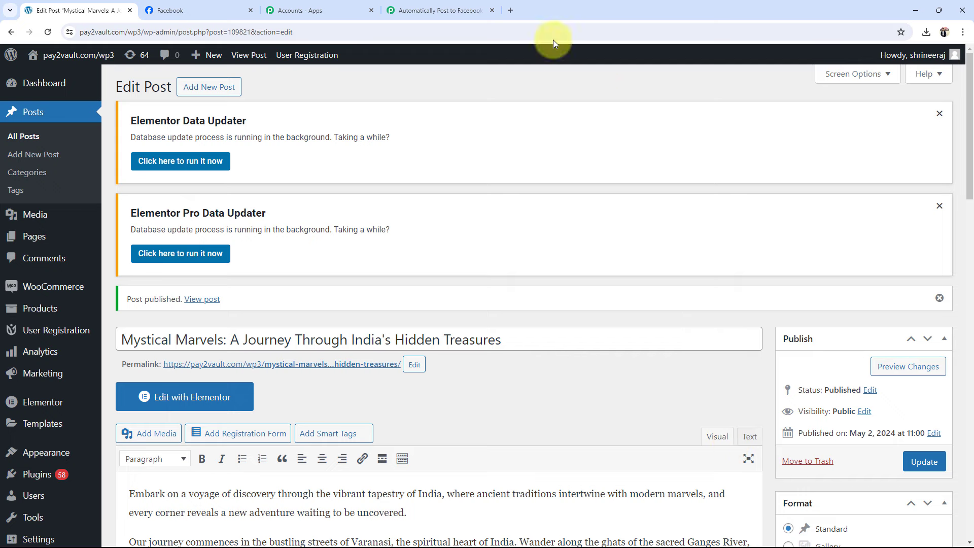
Switch to the Pabbly Connect workflow and check the post thumbnail and permalink in the received webhook response.
click(401, 11)
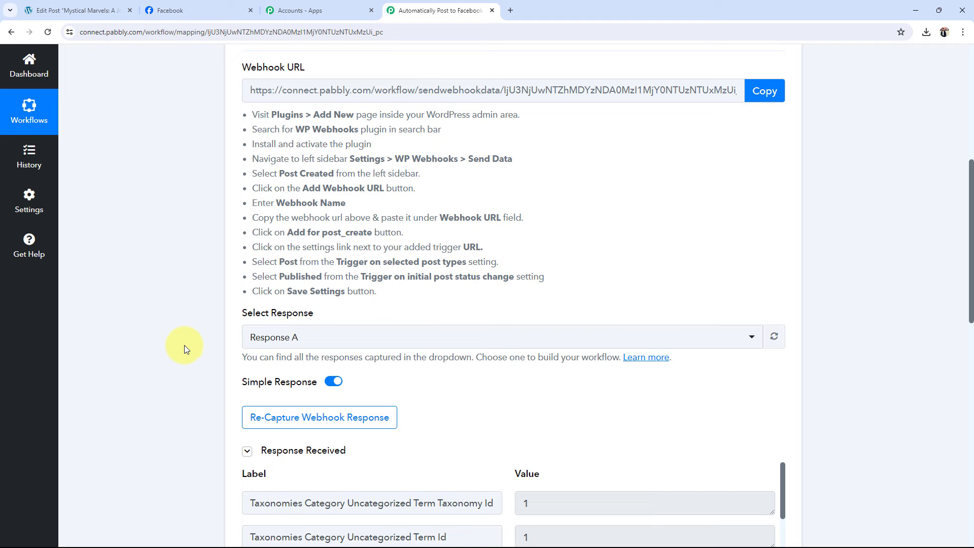
scroll(150, 364, down, 3)
scroll(156, 379, down, 4)
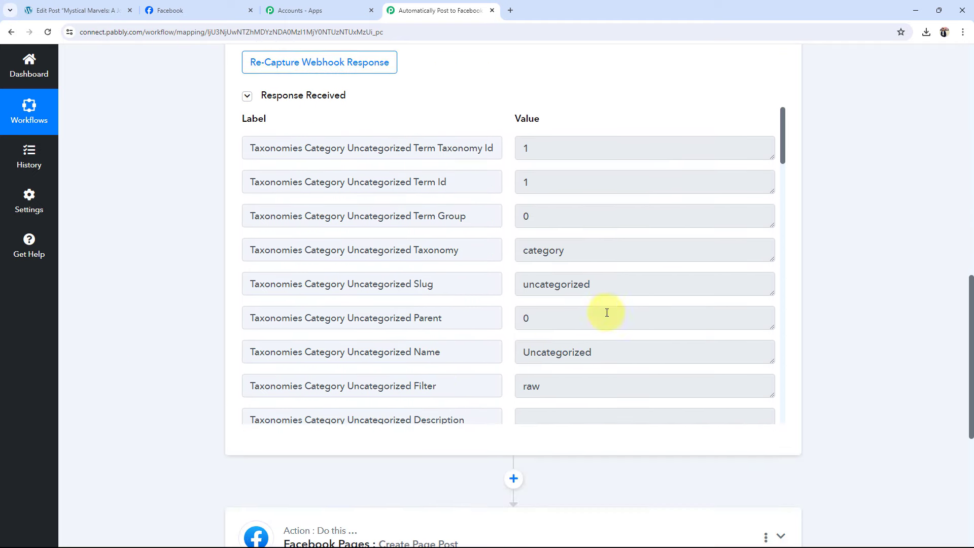
scroll(584, 274, down, 3)
scroll(583, 276, down, 2)
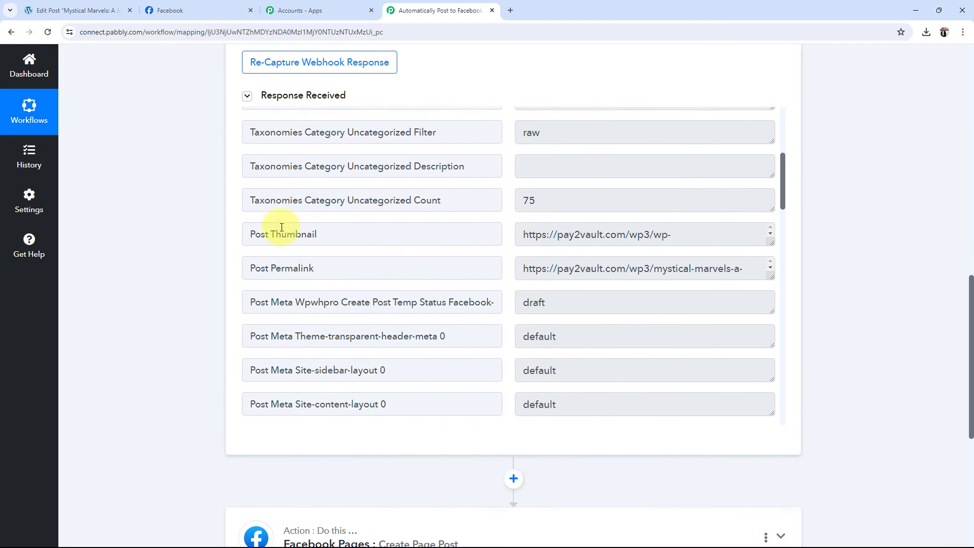
drag(519, 237, 646, 251)
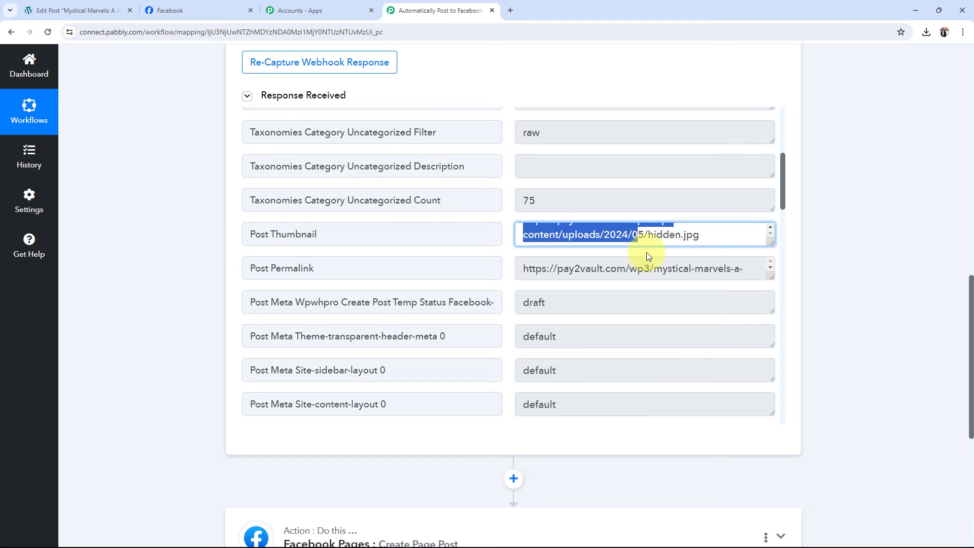
click(558, 268)
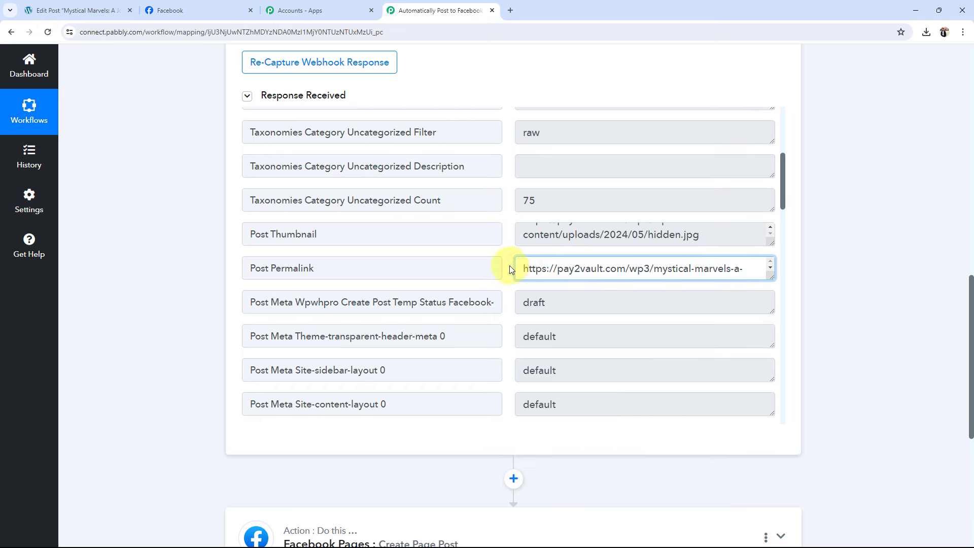
drag(573, 274, 665, 330)
Examine the post title, post name and publication dates among the remaining fields of the received response.
scroll(662, 333, down, 10)
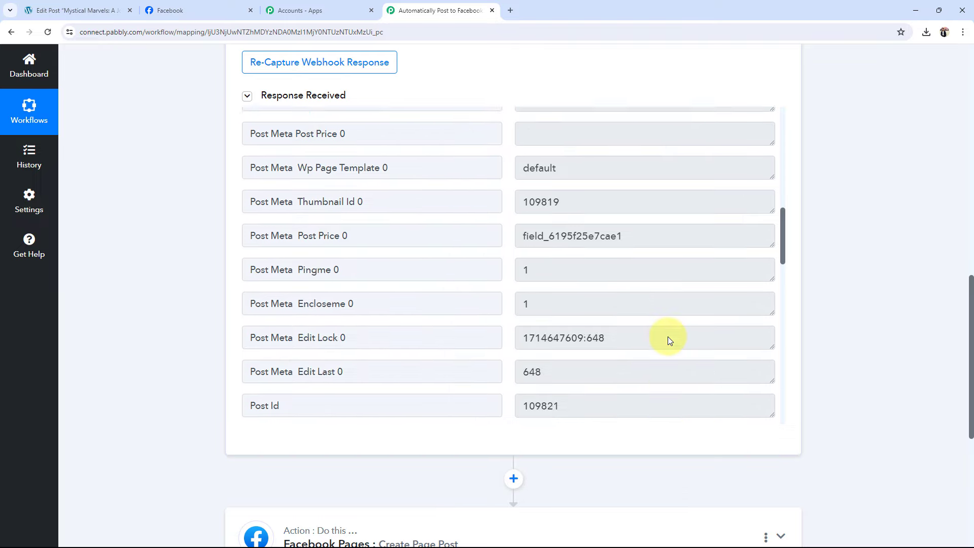
scroll(668, 337, down, 5)
drag(522, 202, 750, 259)
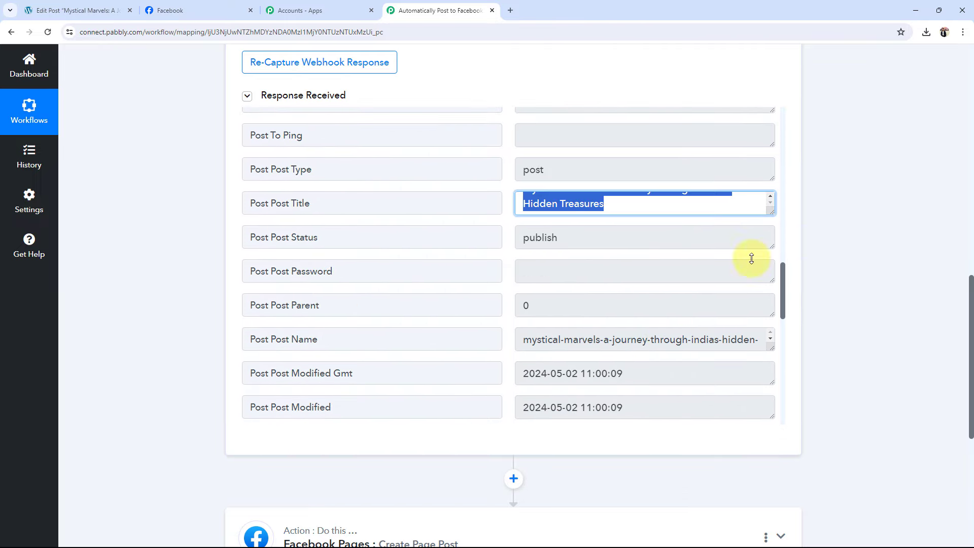
drag(515, 337, 631, 370)
scroll(543, 374, down, 6)
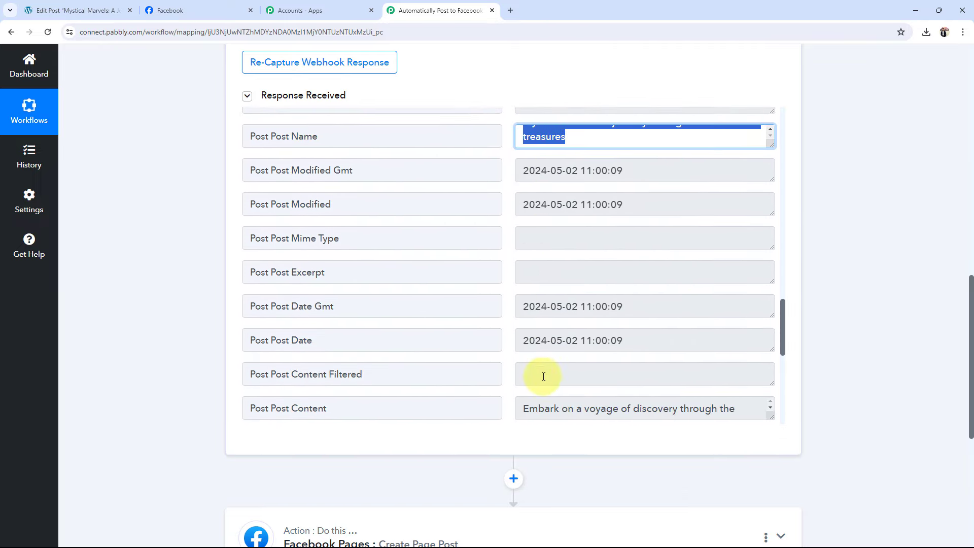
drag(526, 309, 884, 446)
scroll(570, 208, down, 5)
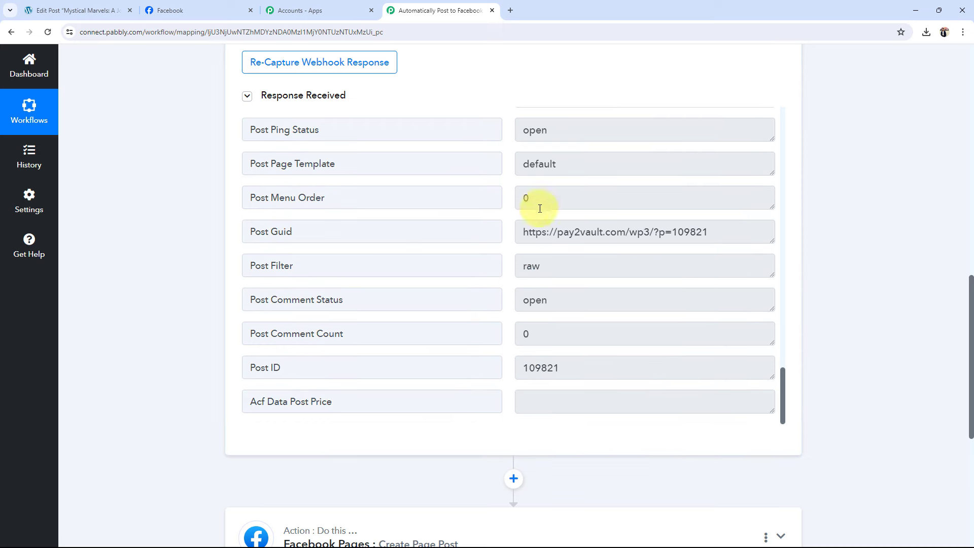
Enlarge the Post Post Content value in the response to read the captured article text.
scroll(713, 245, up, 3)
drag(763, 189, 751, 516)
scroll(595, 308, up, 5)
scroll(595, 308, up, 2)
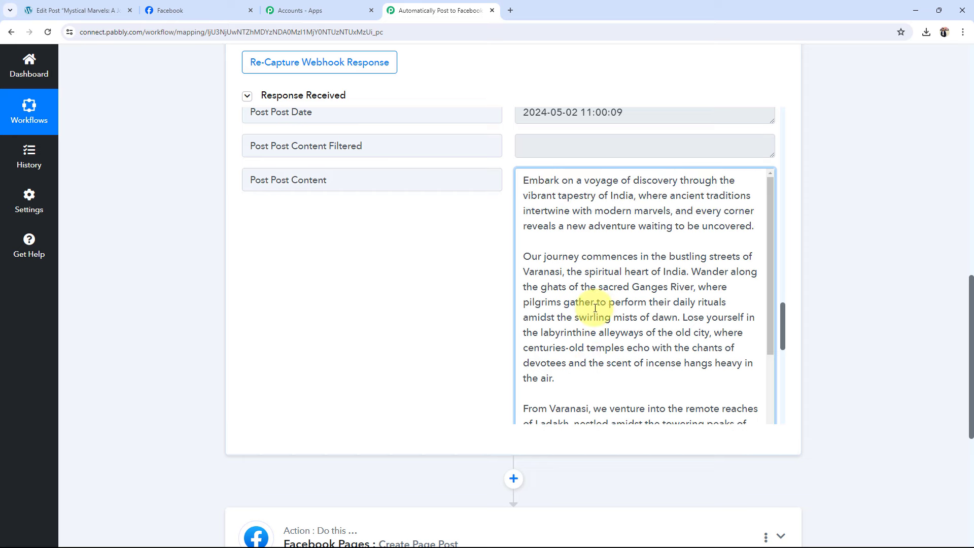
click(128, 280)
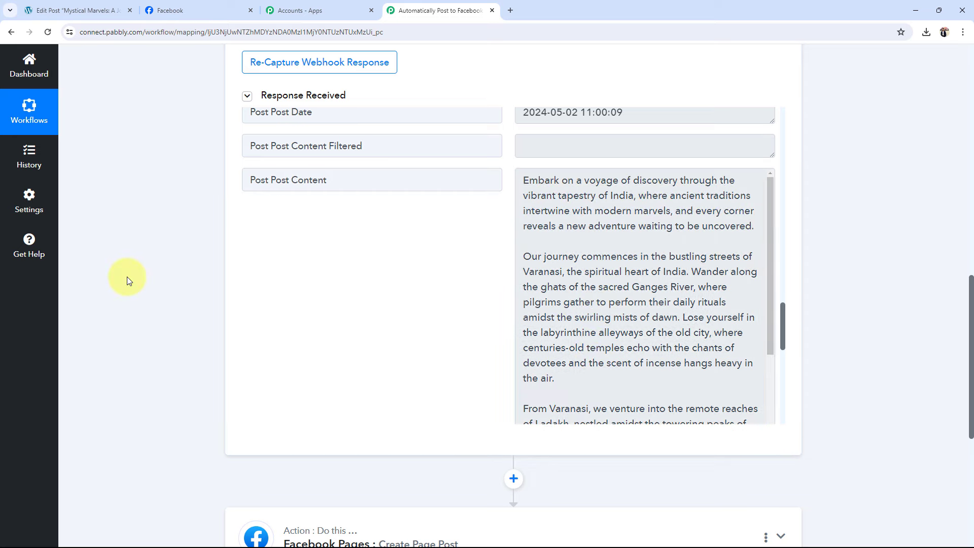
scroll(127, 276, up, 15)
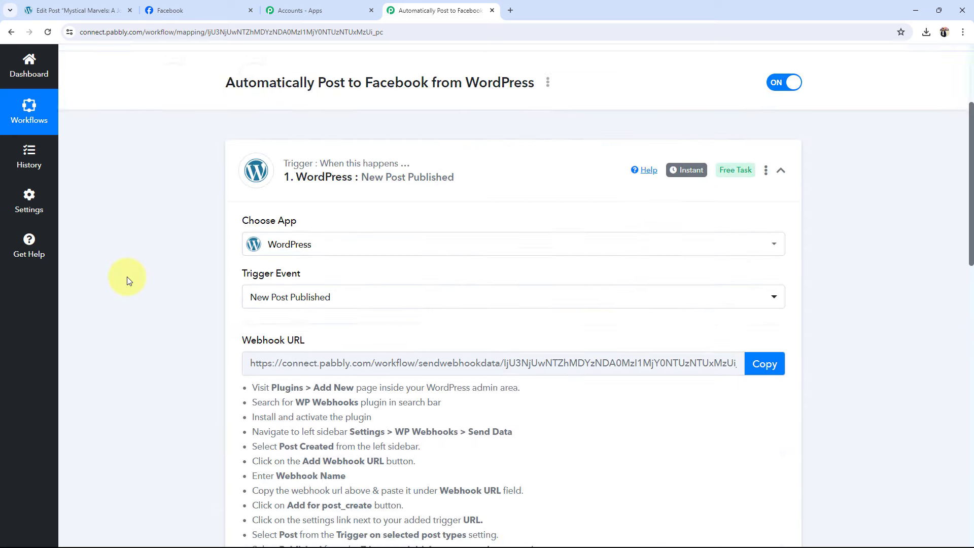
Collapse the WordPress trigger and choose to add a new connection for the Facebook Pages Create Page Post action.
click(467, 244)
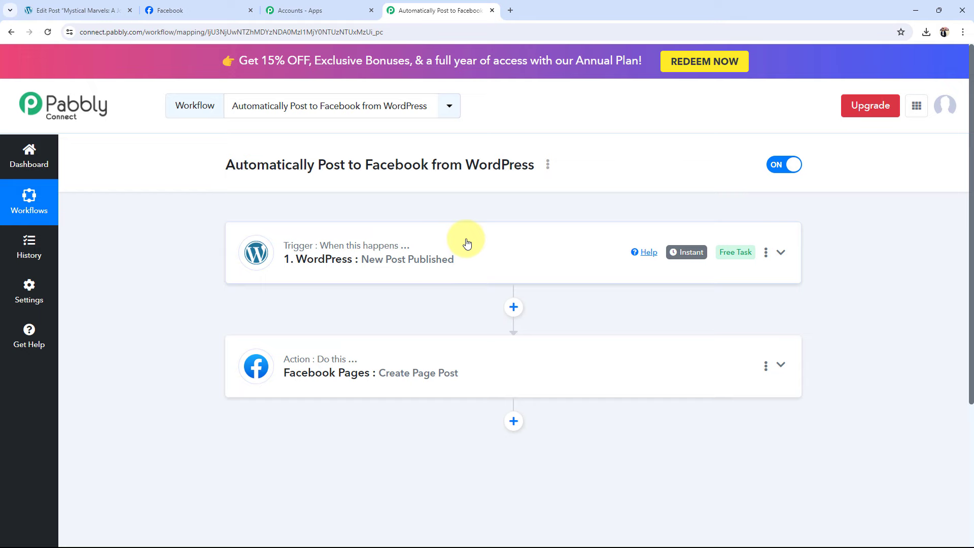
click(346, 369)
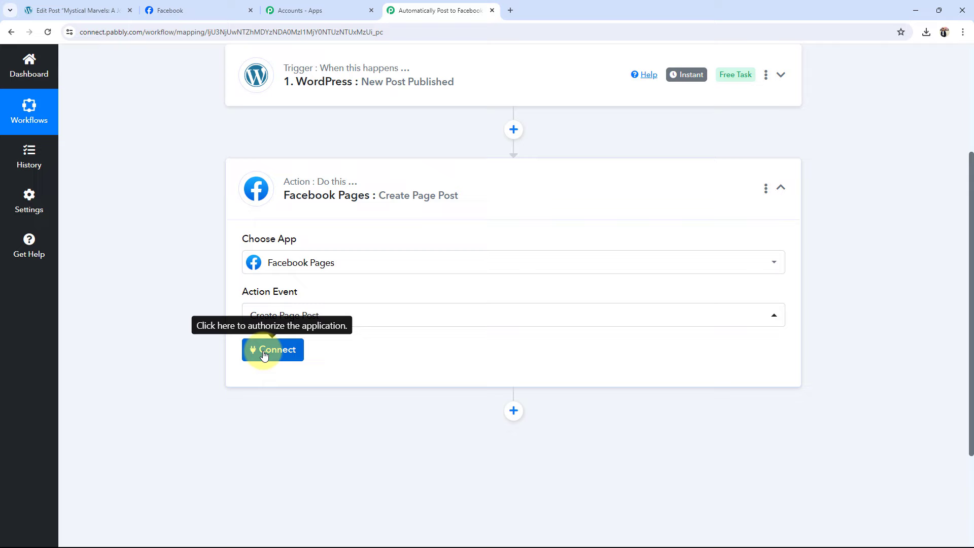
click(265, 355)
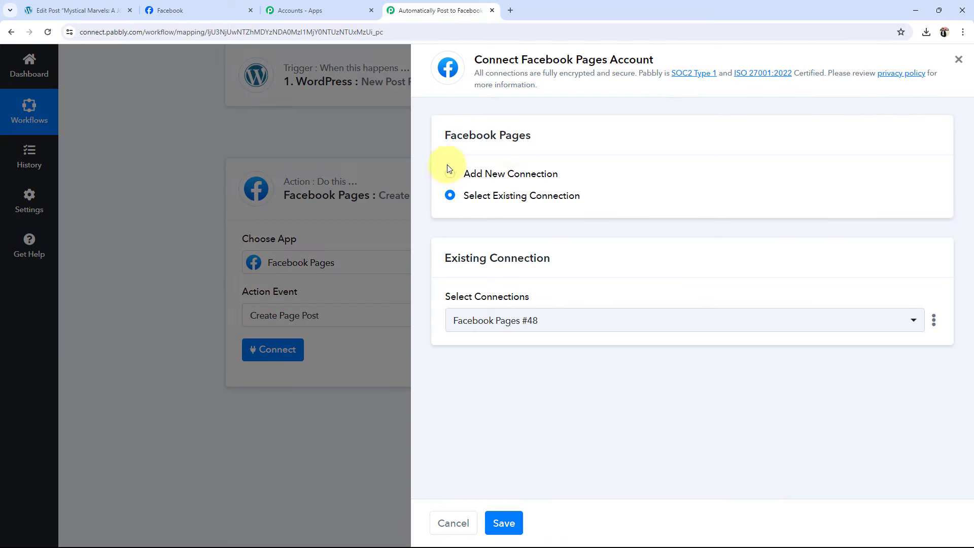
click(449, 172)
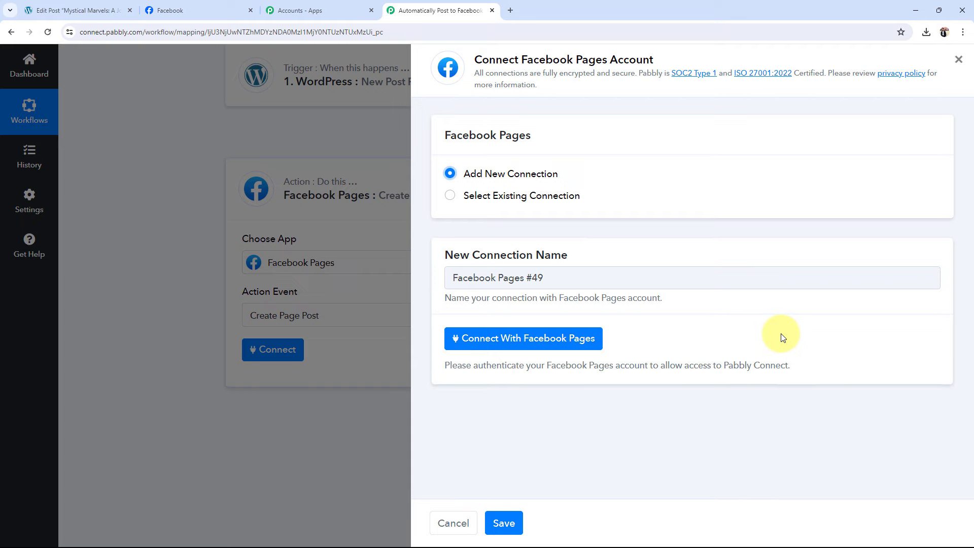
Check that Facebook is signed in, and authorize the new Facebook Pages connection using the previously linked account's settings.
click(161, 10)
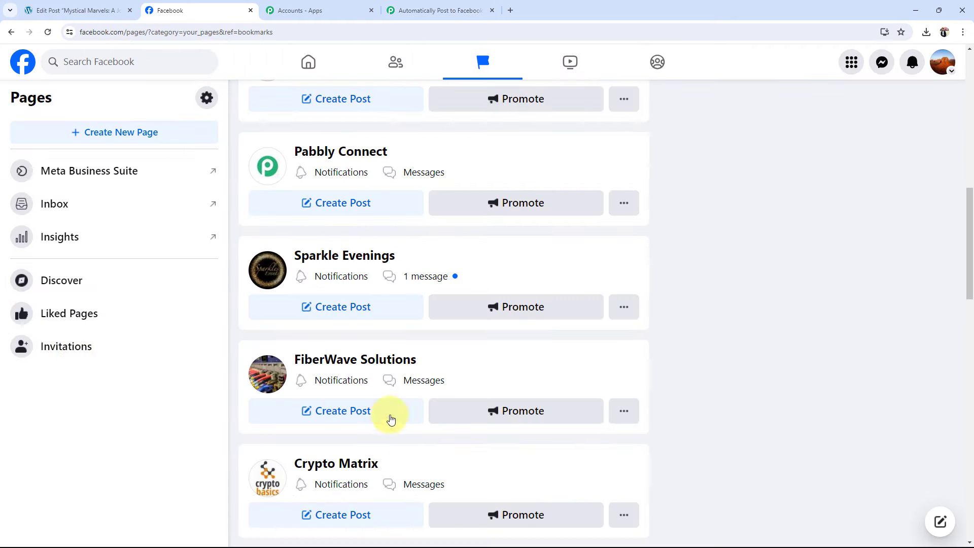
click(459, 9)
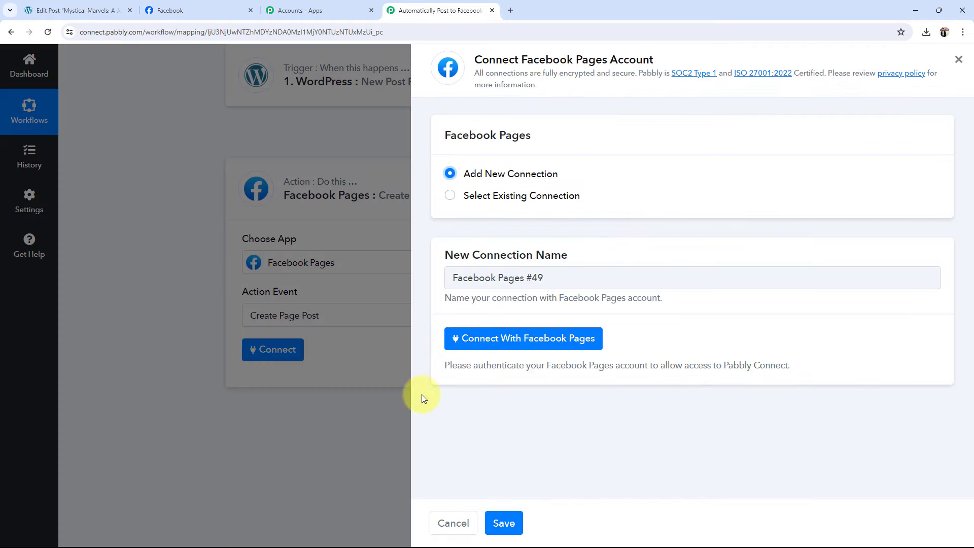
click(506, 344)
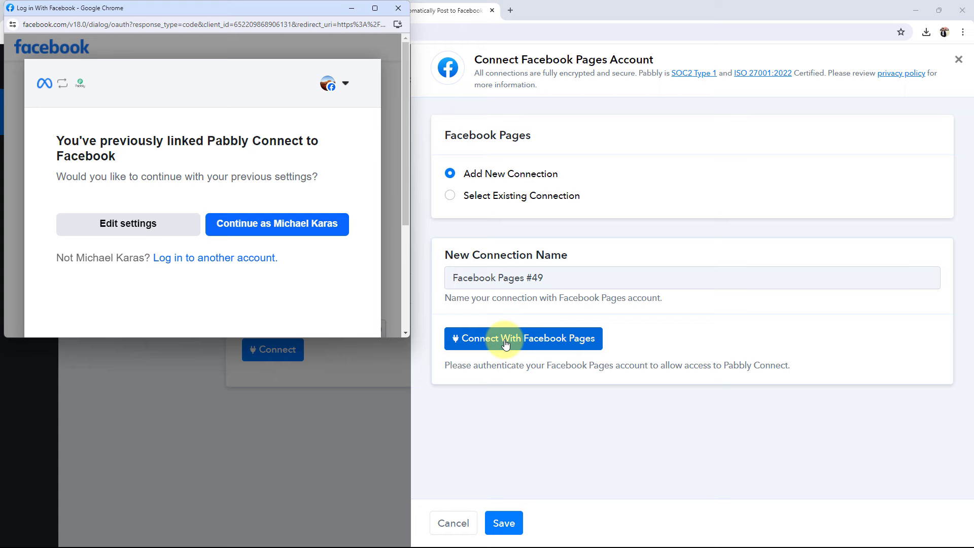
click(279, 226)
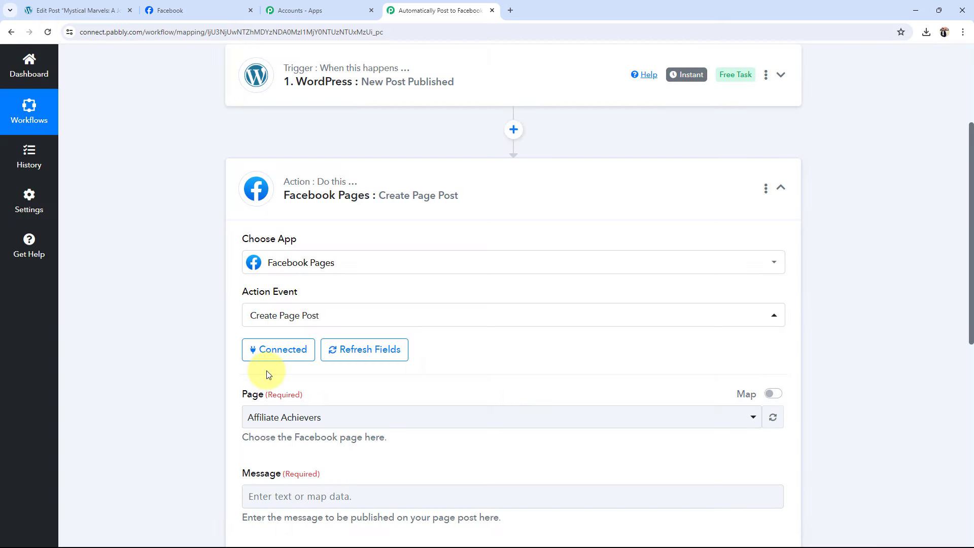
Review the action's page fields, switch to Facebook, and open the Pabbly Connect page from the managed pages list.
scroll(244, 385, down, 4)
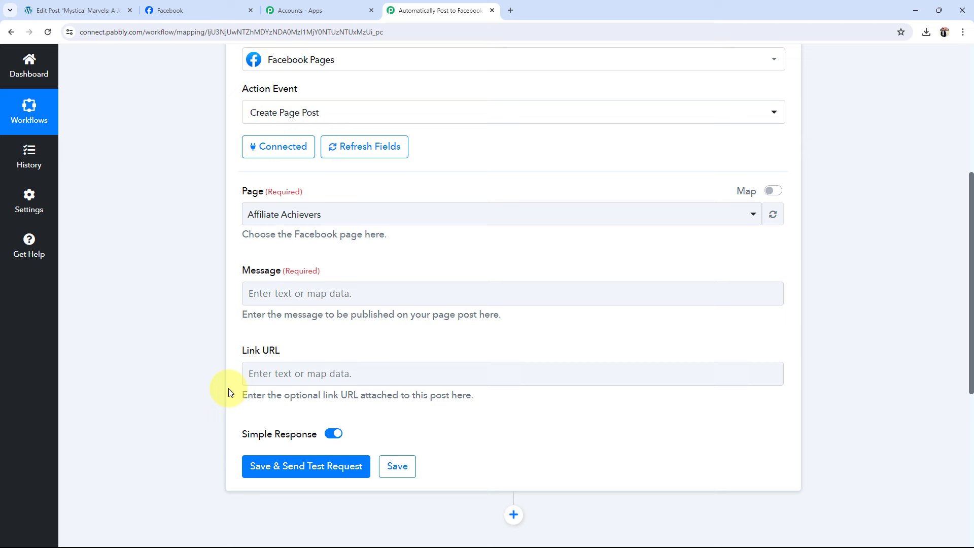
triple_click(235, 192)
click(190, 230)
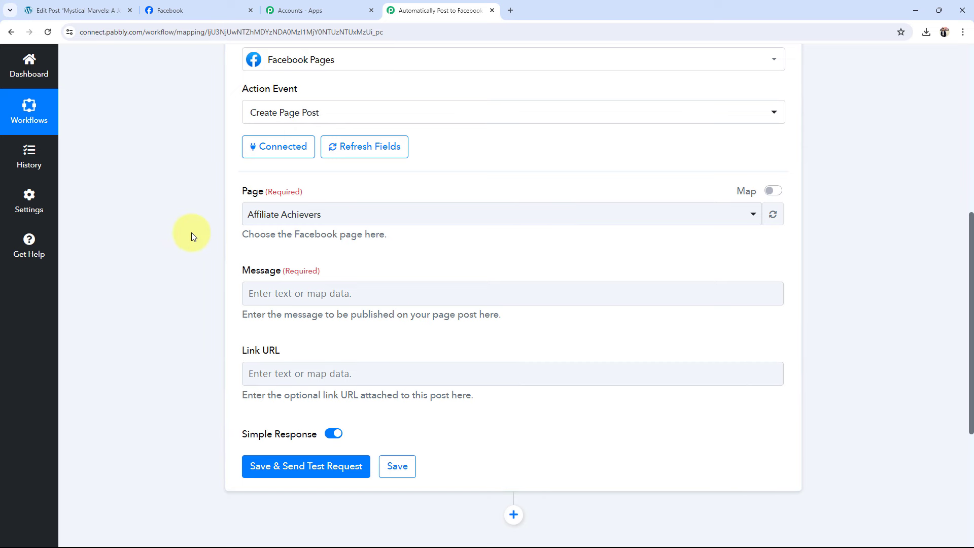
click(167, 11)
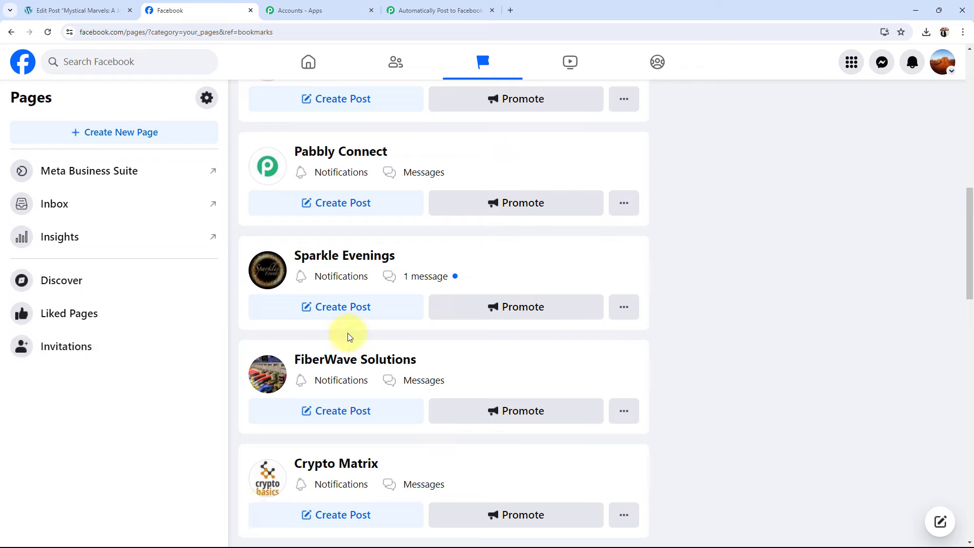
scroll(348, 333, down, 5)
scroll(348, 333, down, 5)
scroll(348, 333, up, 19)
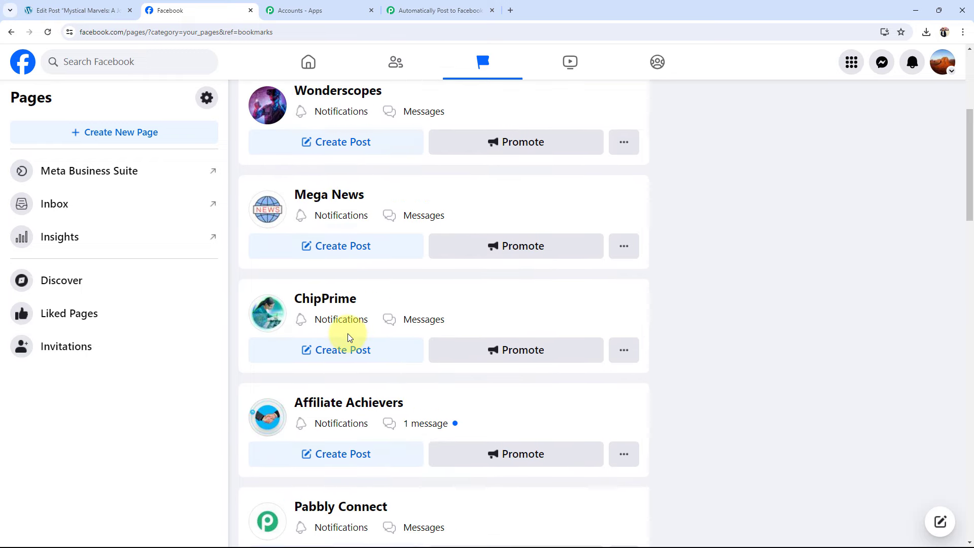
scroll(348, 334, down, 4)
click(325, 304)
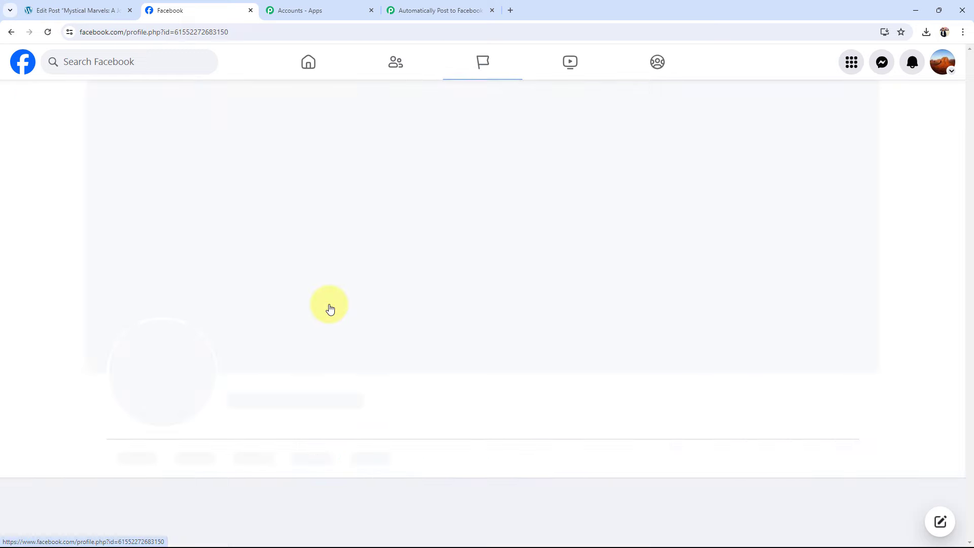
Return to the Pabbly Connect workflow and set the action's Facebook page to Pabbly Connect.
click(436, 10)
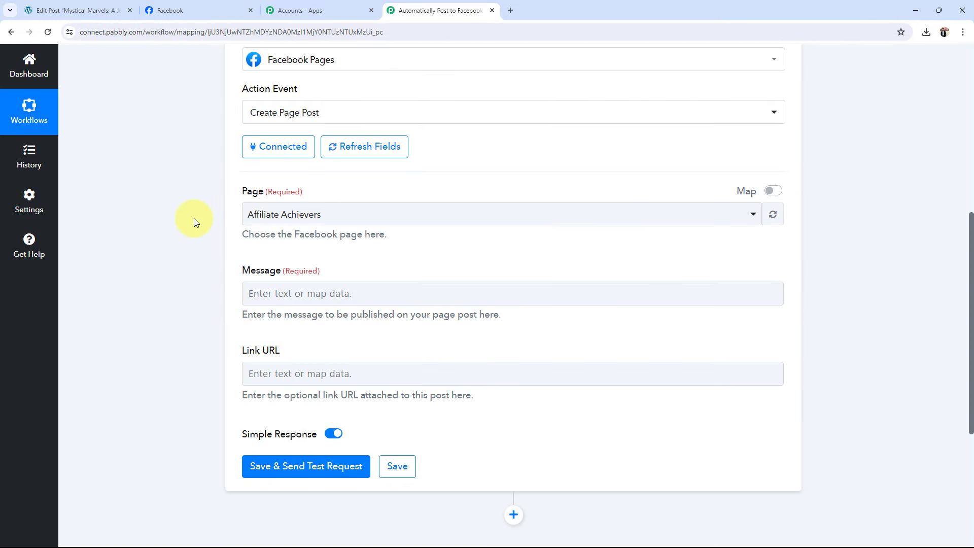
click(283, 215)
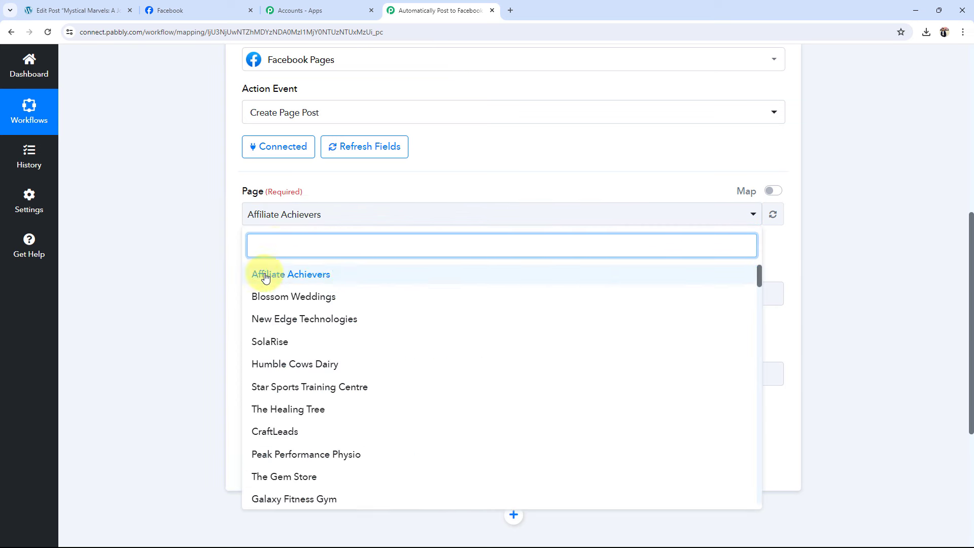
text(pabbl)
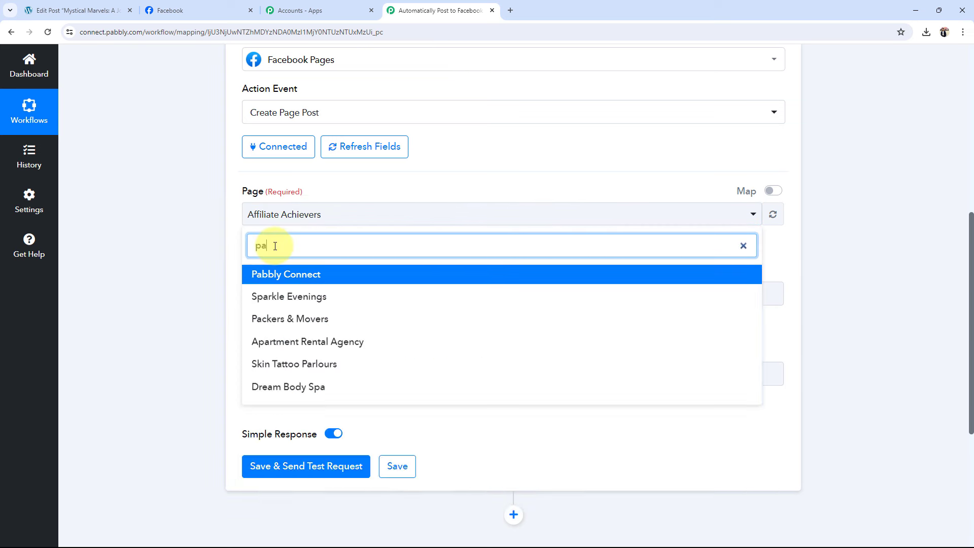
click(322, 275)
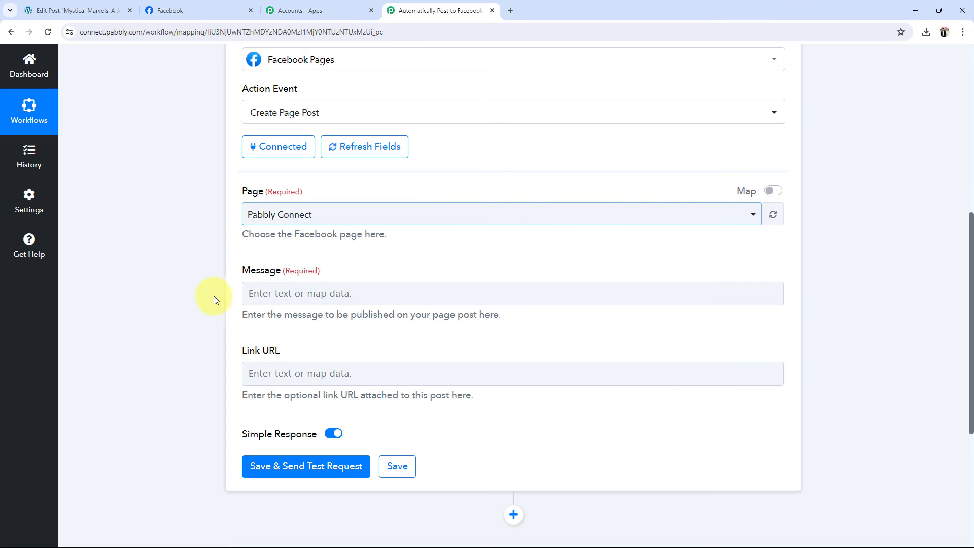
Examine the Message and Link URL fields of the Facebook action against the WordPress trigger that supplies their data.
scroll(213, 296, down, 2)
drag(240, 177, 282, 176)
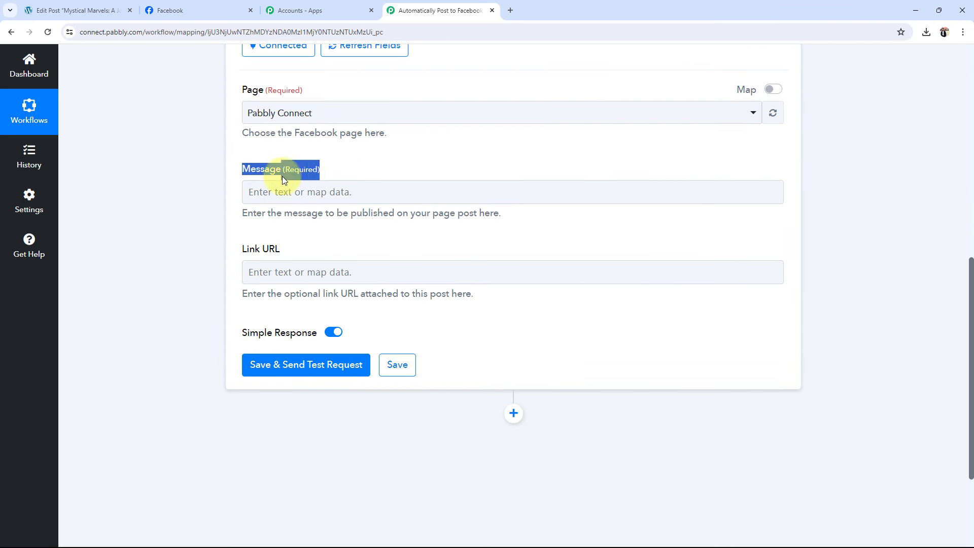
click(164, 202)
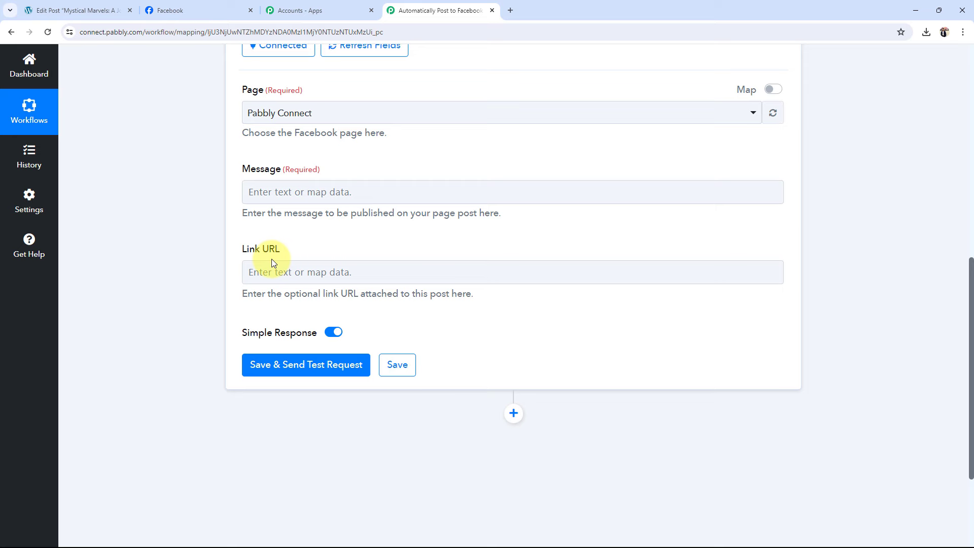
scroll(272, 262, up, 8)
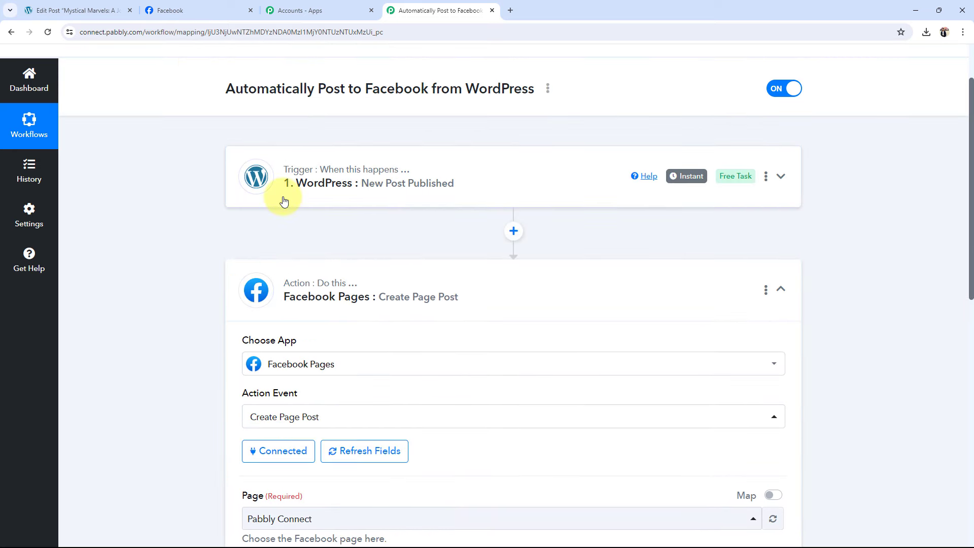
scroll(283, 201, down, 7)
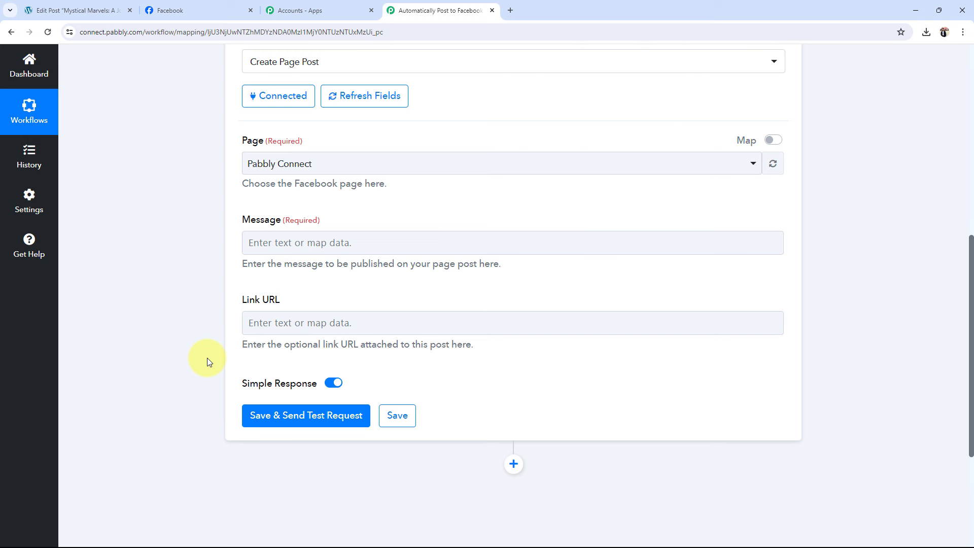
scroll(175, 319, up, 7)
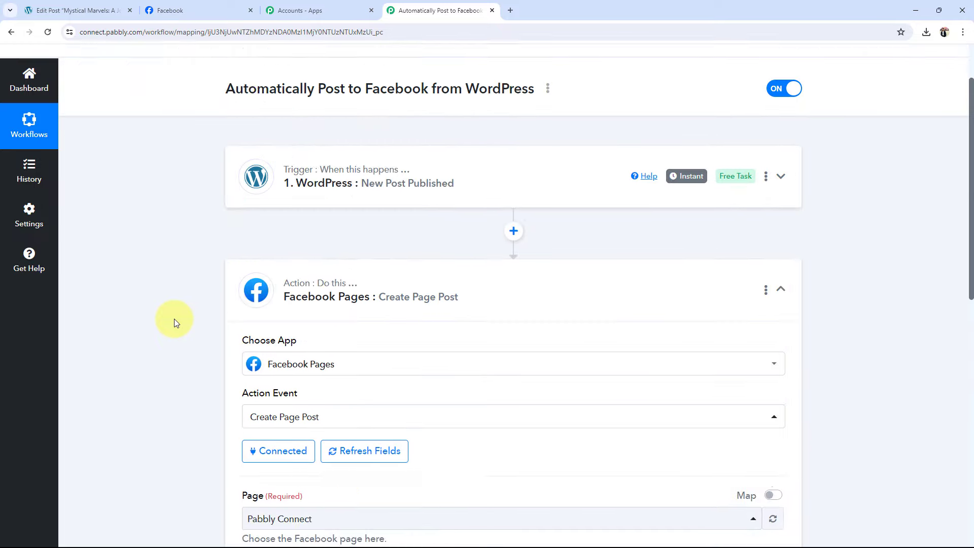
scroll(175, 322, up, 2)
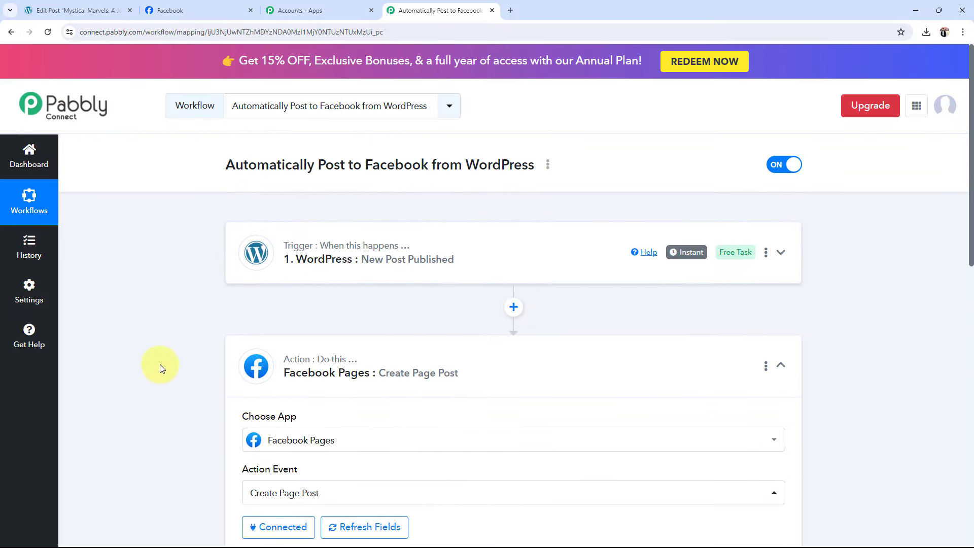
scroll(160, 365, down, 7)
scroll(153, 372, down, 2)
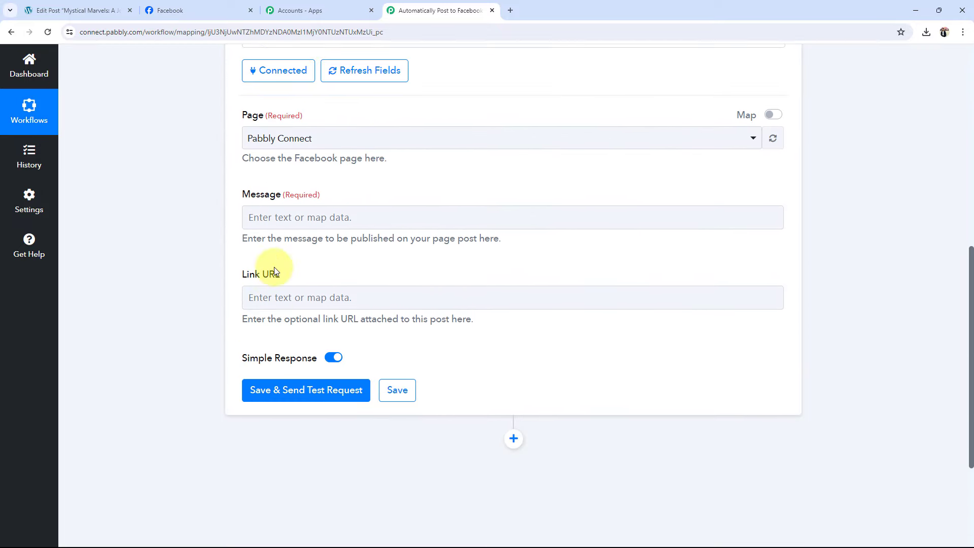
Map the WordPress Post Post Title into the Message field, followed by a colon and a line break.
click(285, 223)
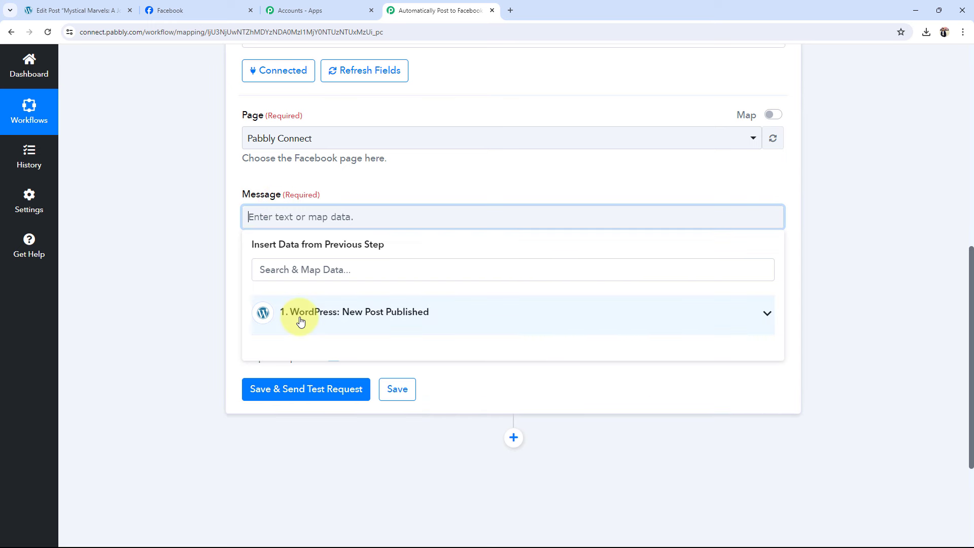
click(761, 320)
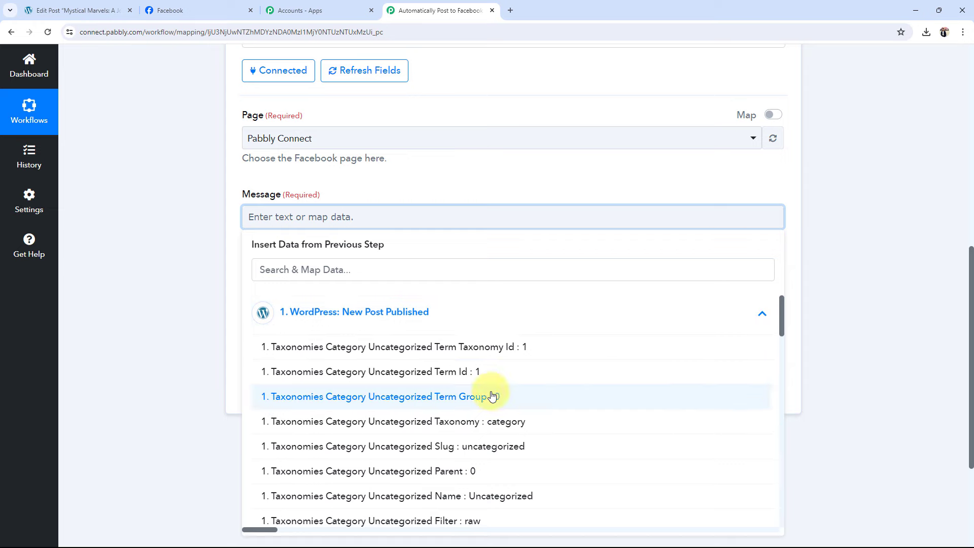
scroll(355, 401, down, 5)
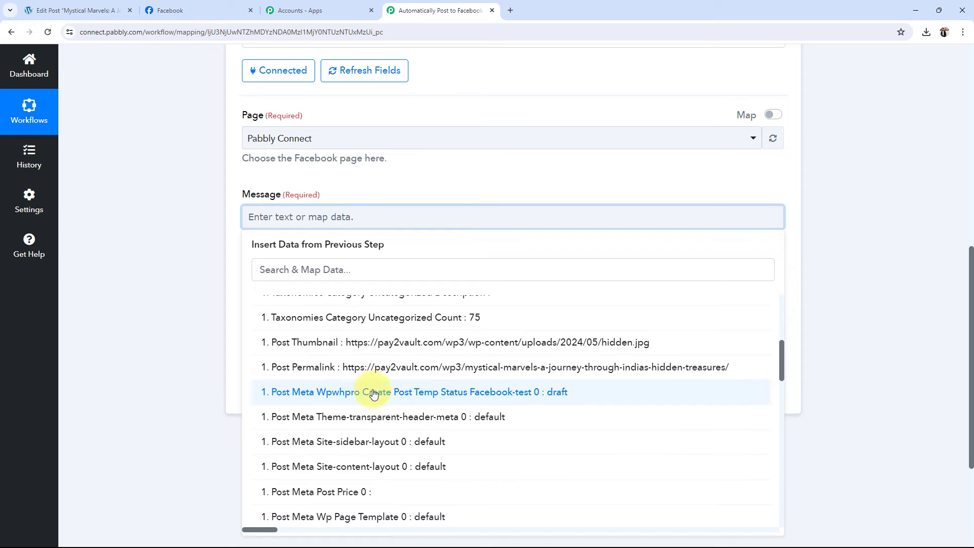
scroll(294, 444, down, 2)
scroll(297, 446, down, 5)
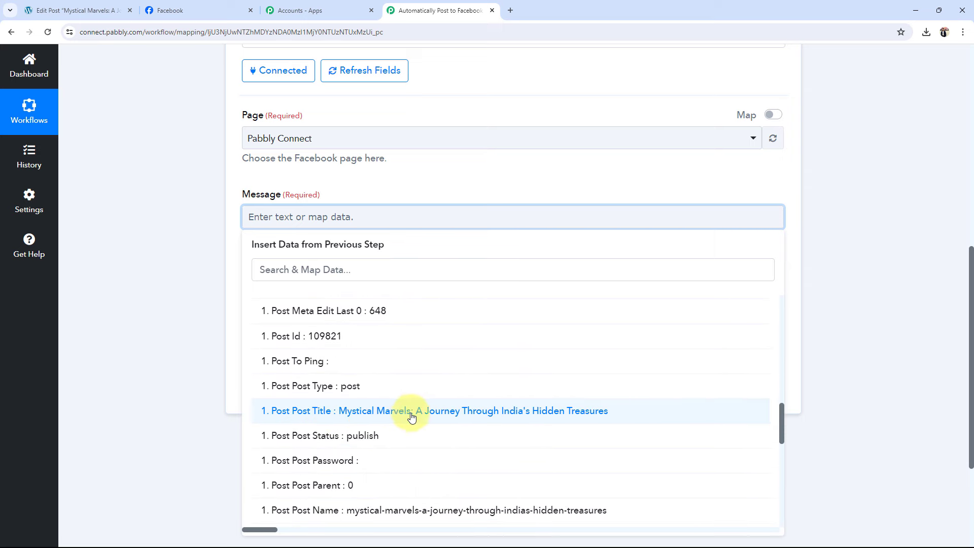
click(426, 414)
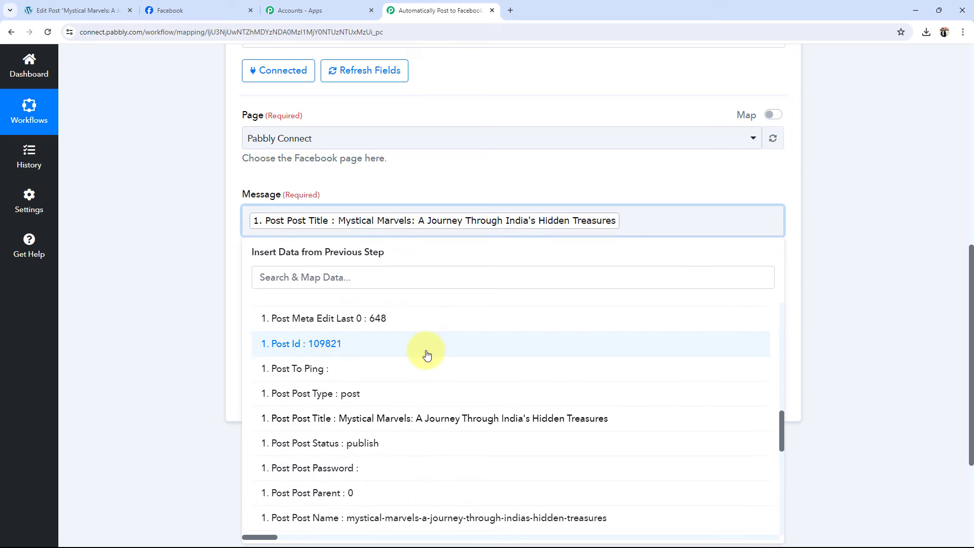
text(:)
key(Return)
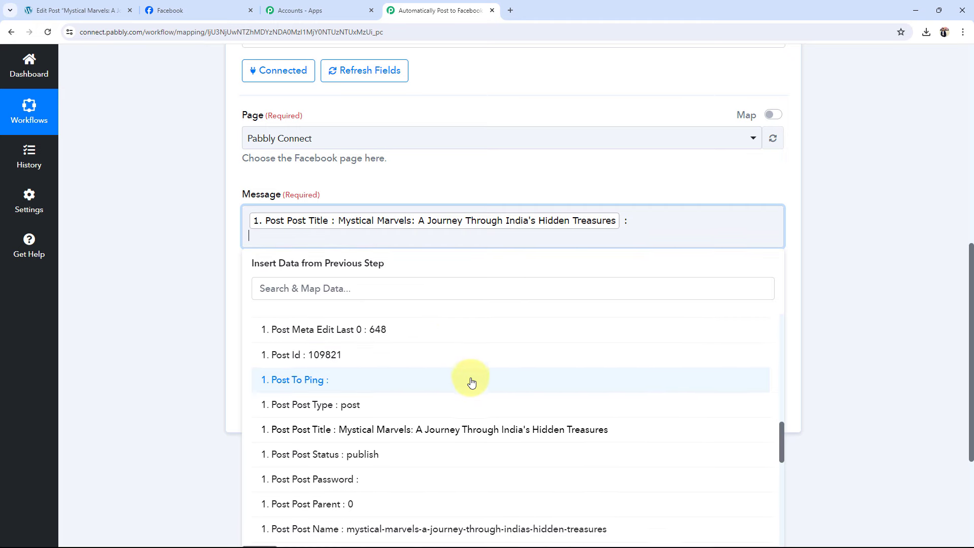
Map Post Post Content onto the second line of the Message and review the action down to the Link URL field.
scroll(468, 417, down, 5)
scroll(468, 423, down, 2)
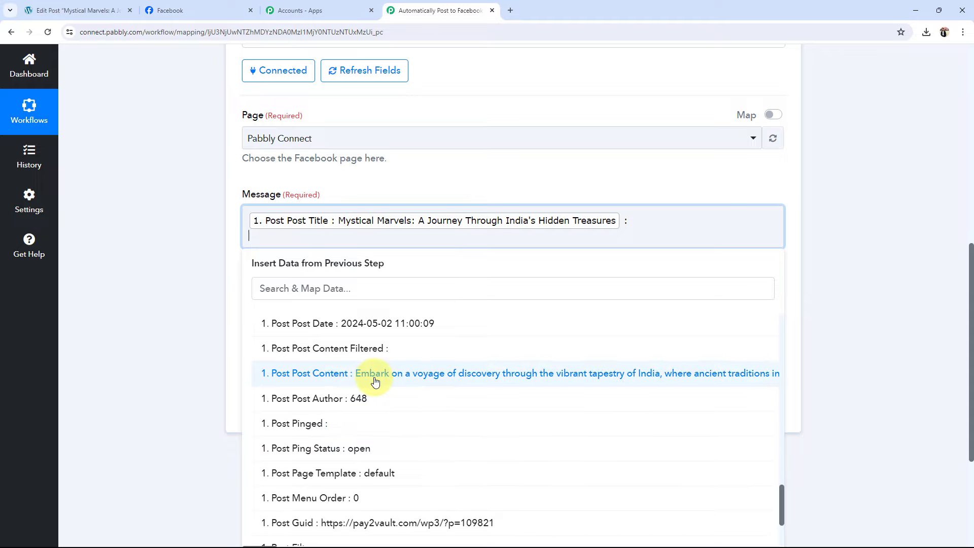
click(463, 372)
scroll(462, 319, up, 5)
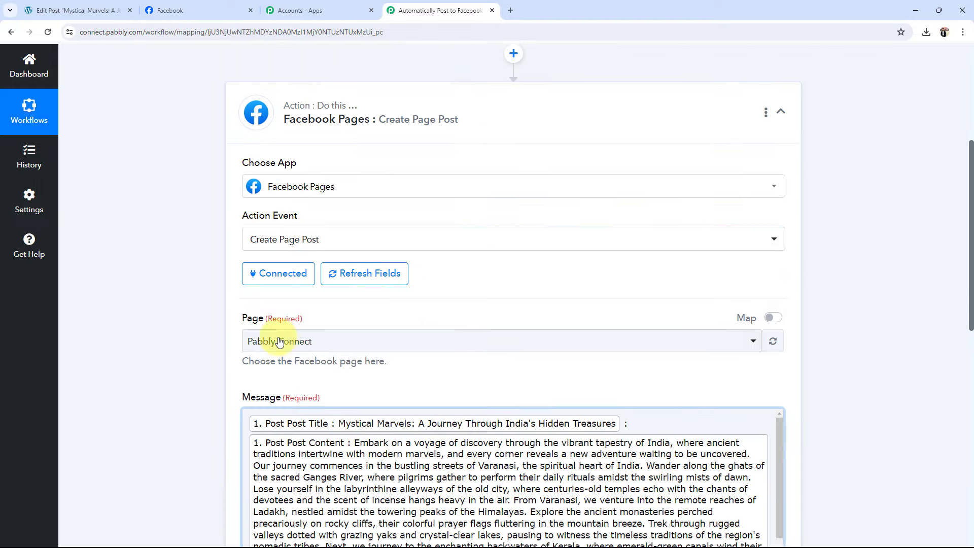
scroll(102, 354, down, 3)
scroll(138, 349, down, 4)
click(138, 349)
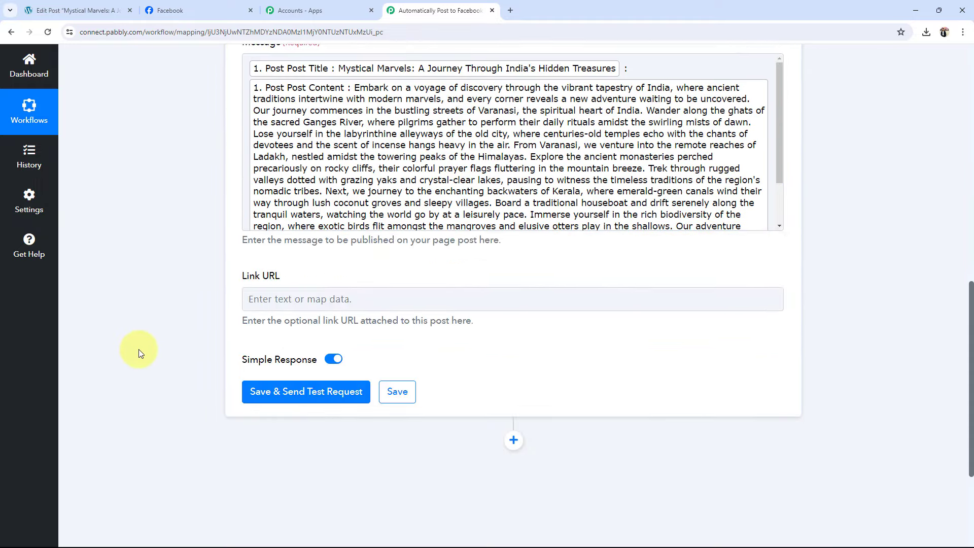
scroll(139, 349, down, 1)
drag(244, 173, 300, 174)
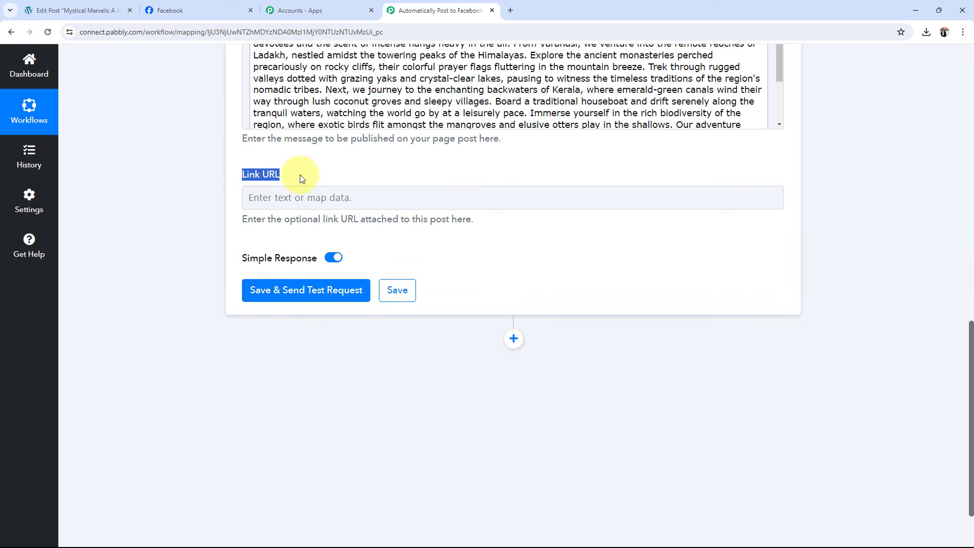
click(190, 185)
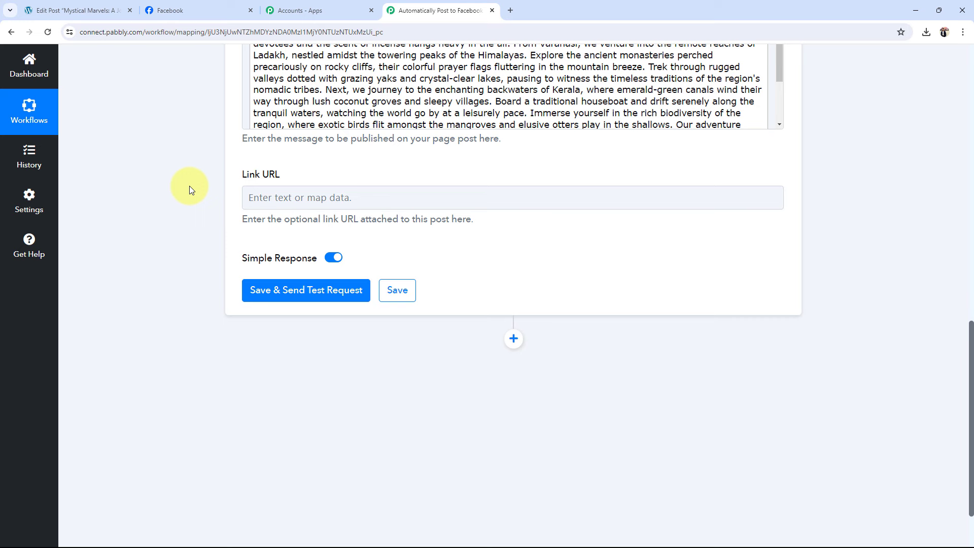
Map the WordPress Post Thumbnail into the Link URL field of the Facebook action.
click(275, 208)
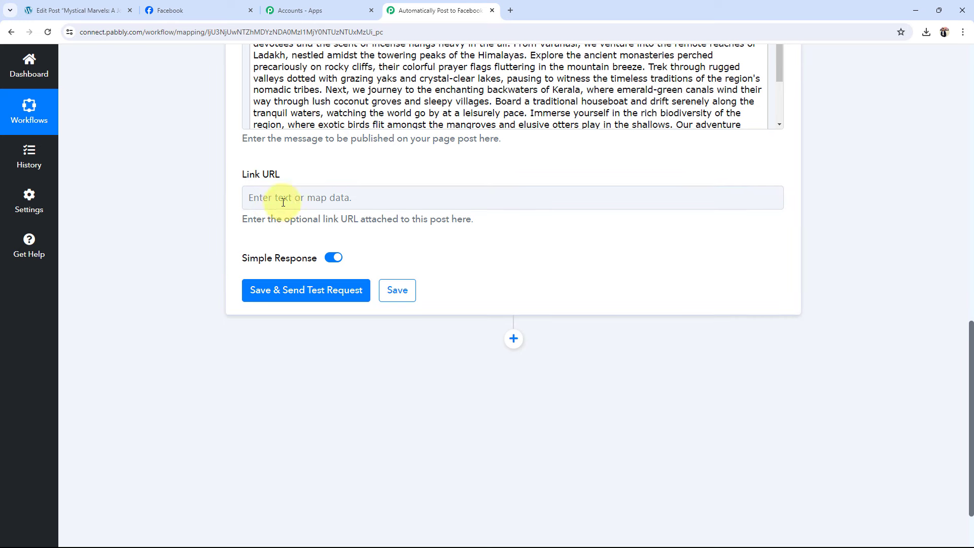
click(278, 193)
click(305, 307)
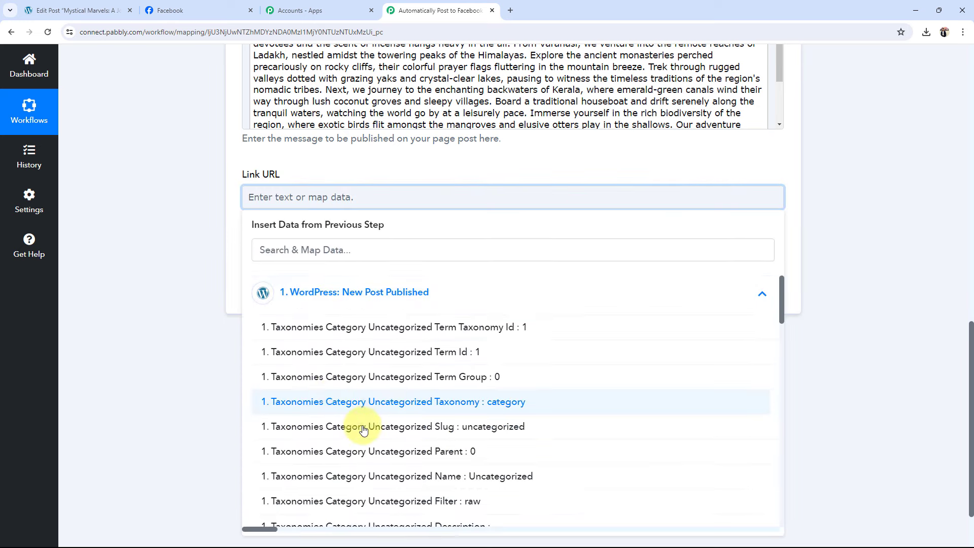
scroll(355, 426, down, 3)
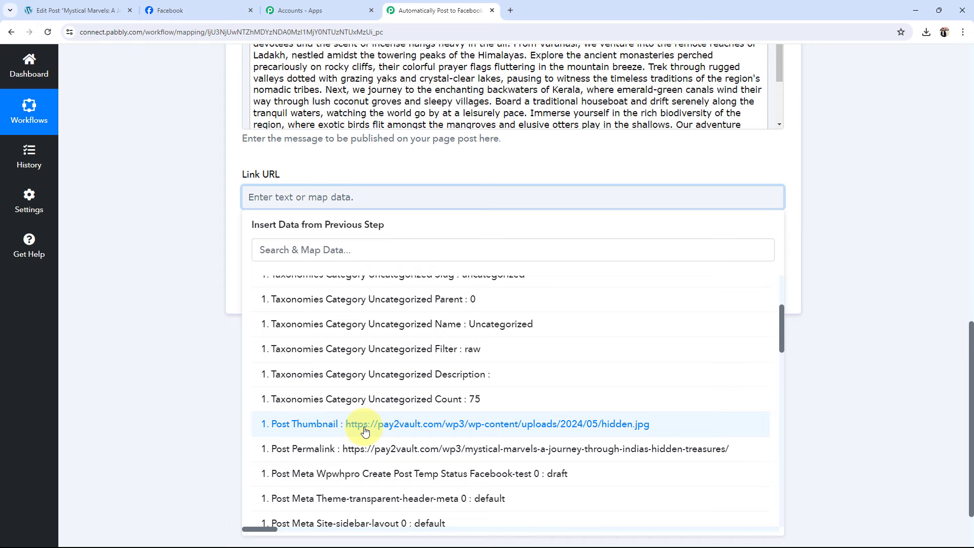
scroll(365, 430, down, 2)
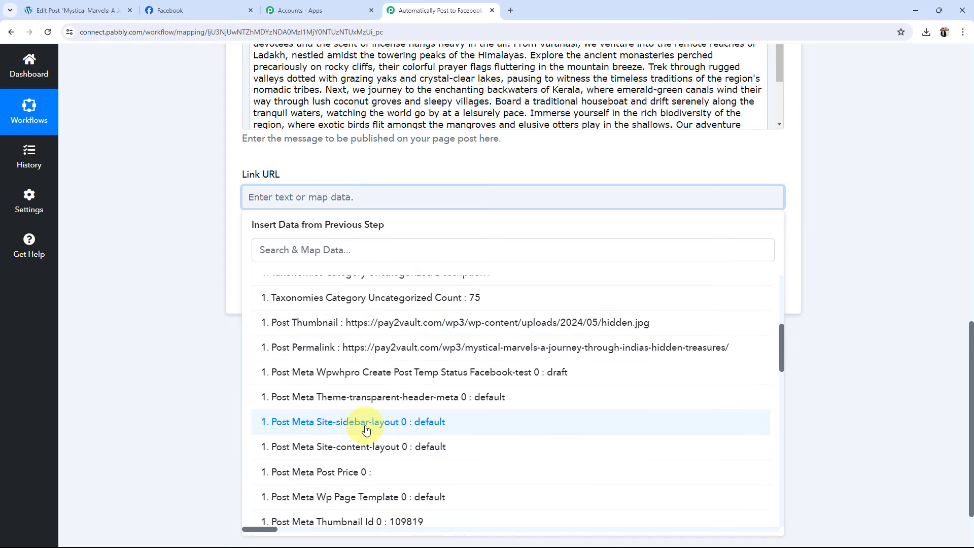
scroll(366, 430, down, 7)
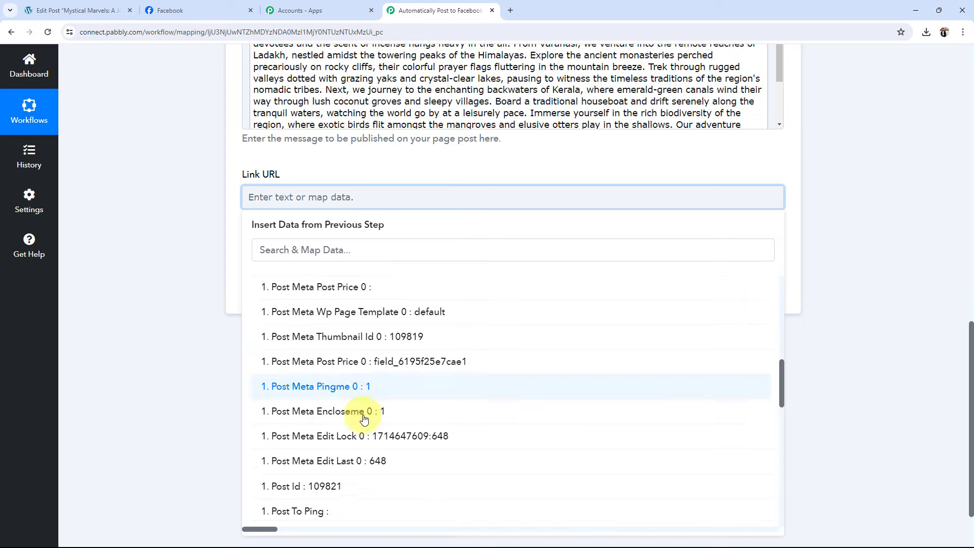
scroll(366, 431, down, 6)
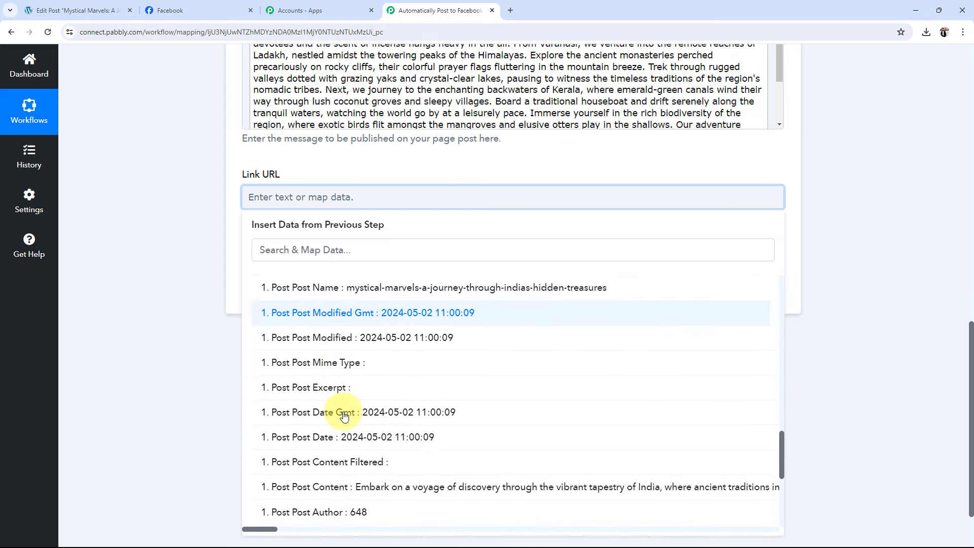
scroll(346, 417, down, 3)
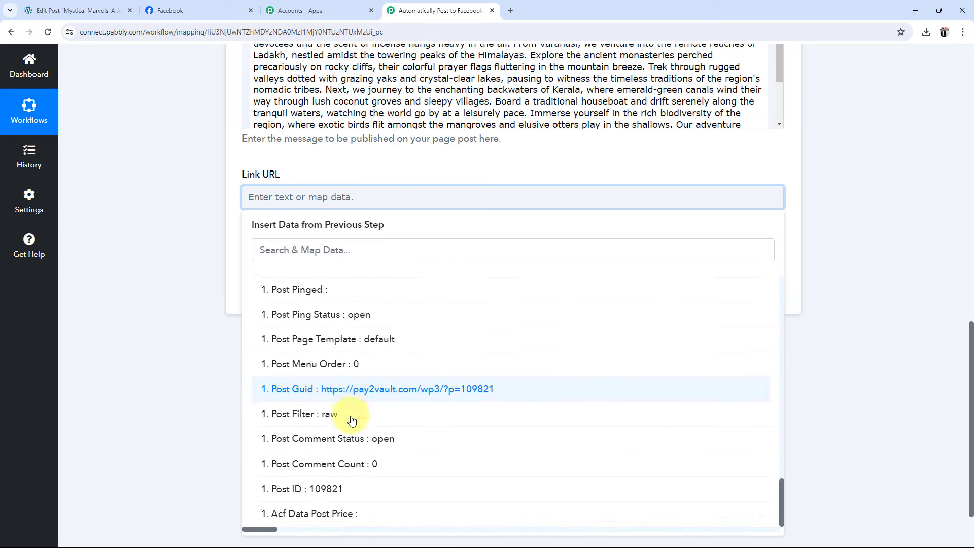
scroll(355, 438, up, 10)
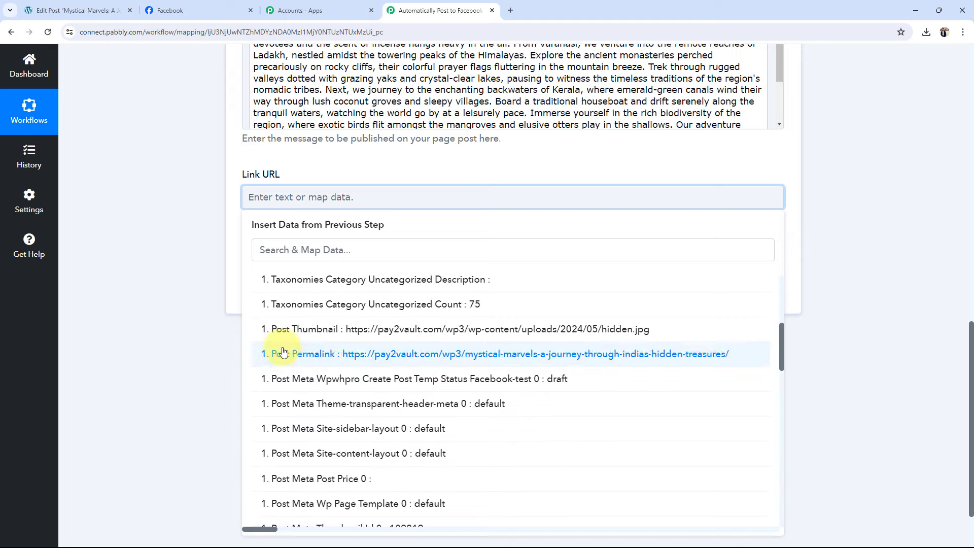
click(382, 332)
click(199, 247)
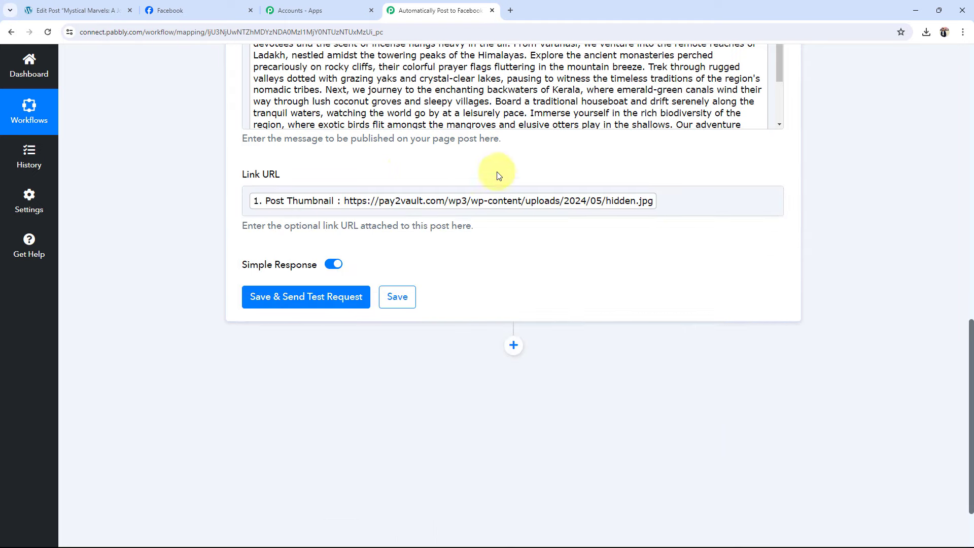
Check the mapped fields against the published WordPress post, then save the Facebook action with a test request and review its response.
scroll(141, 349, up, 4)
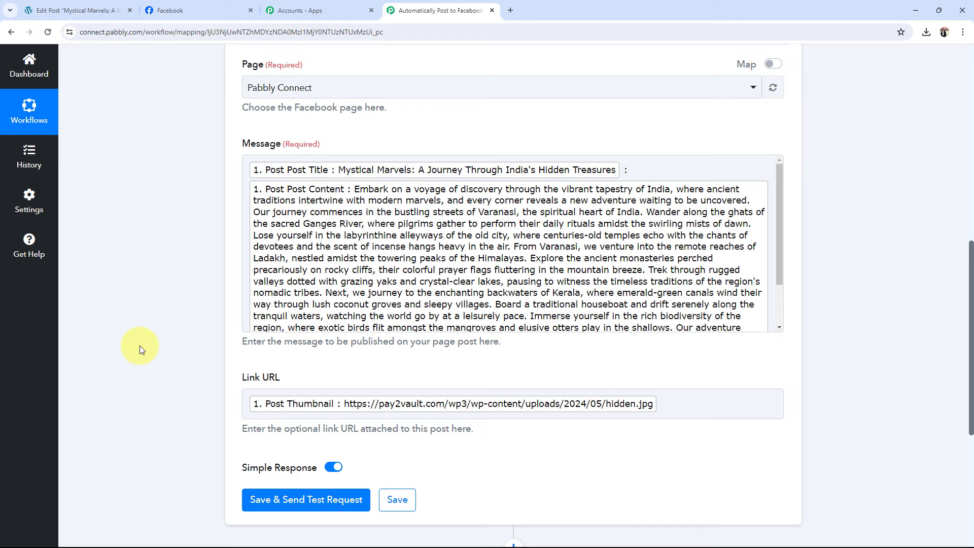
scroll(583, 279, down, 3)
scroll(578, 299, up, 3)
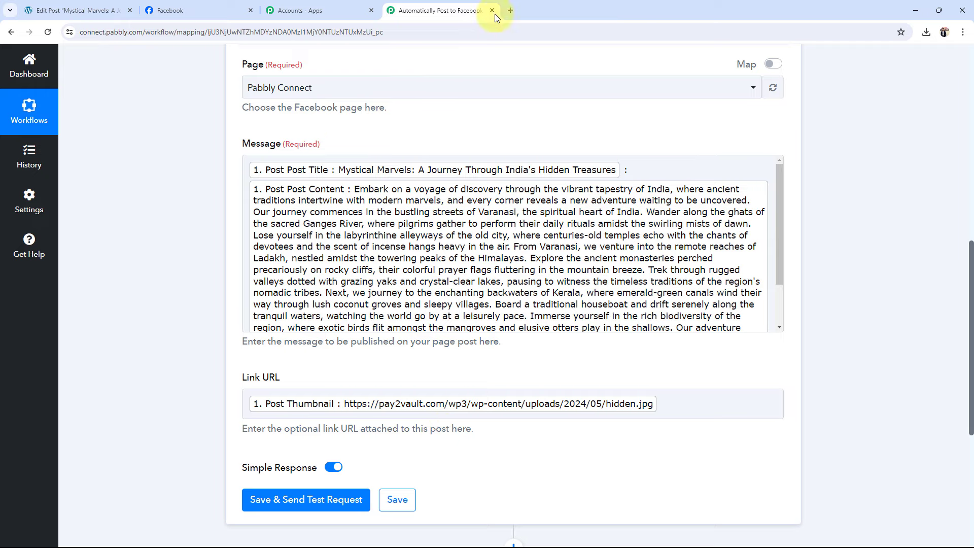
click(74, 14)
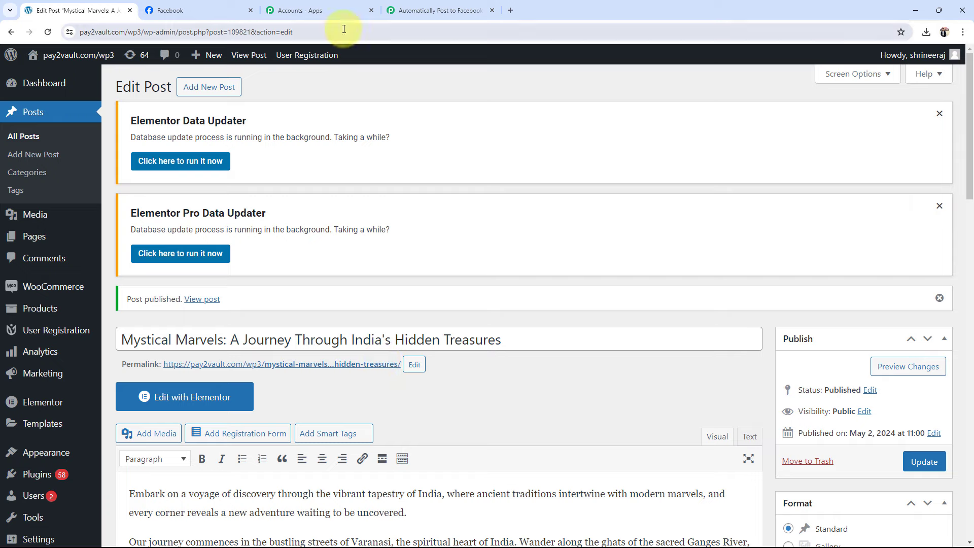
click(446, 6)
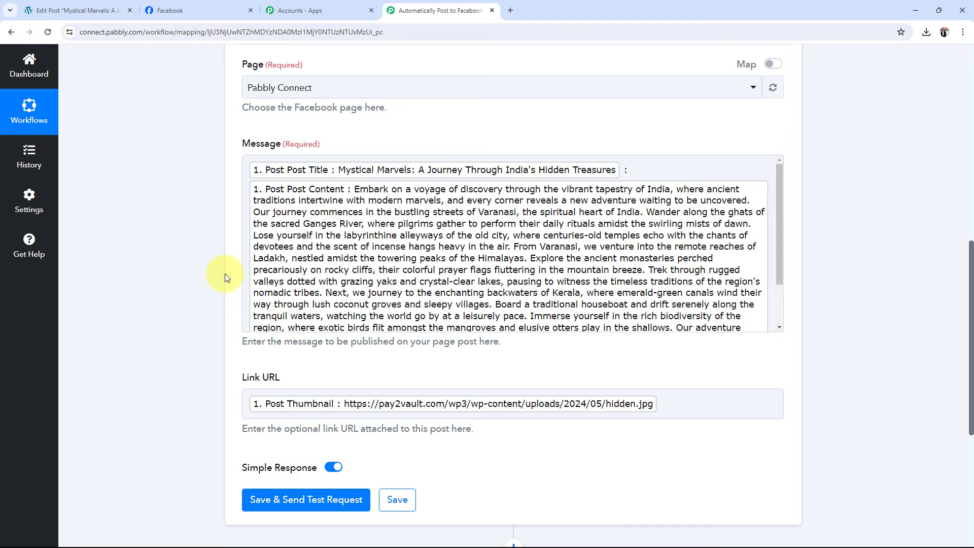
scroll(224, 276, down, 3)
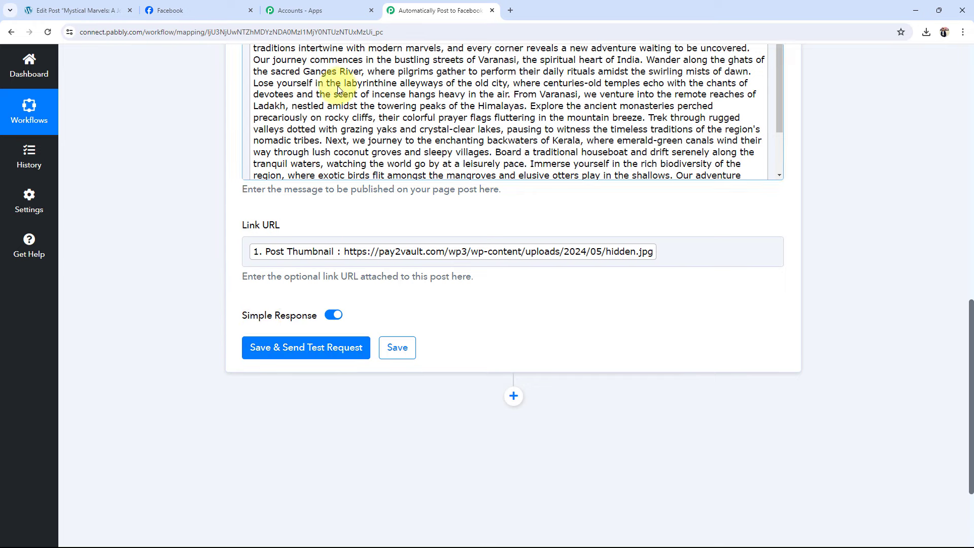
click(288, 344)
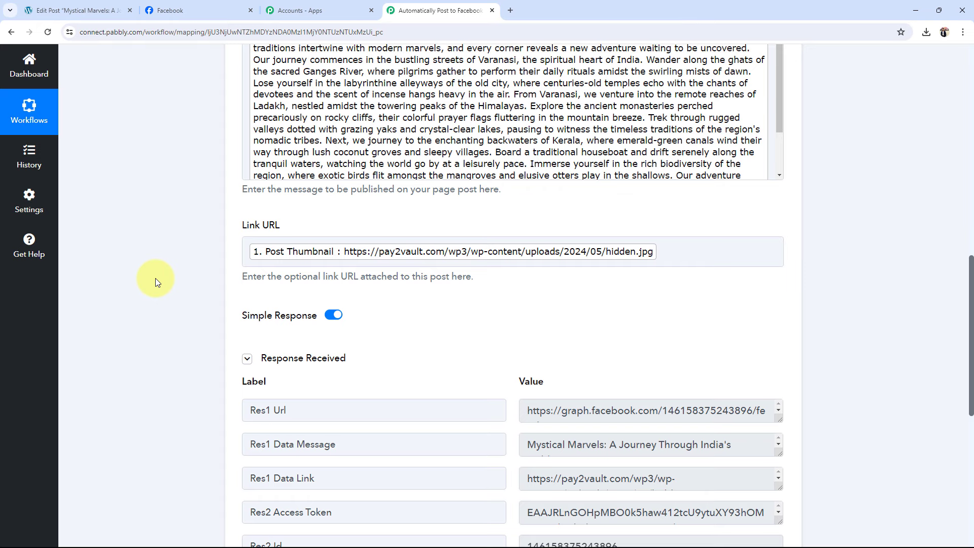
scroll(159, 281, down, 3)
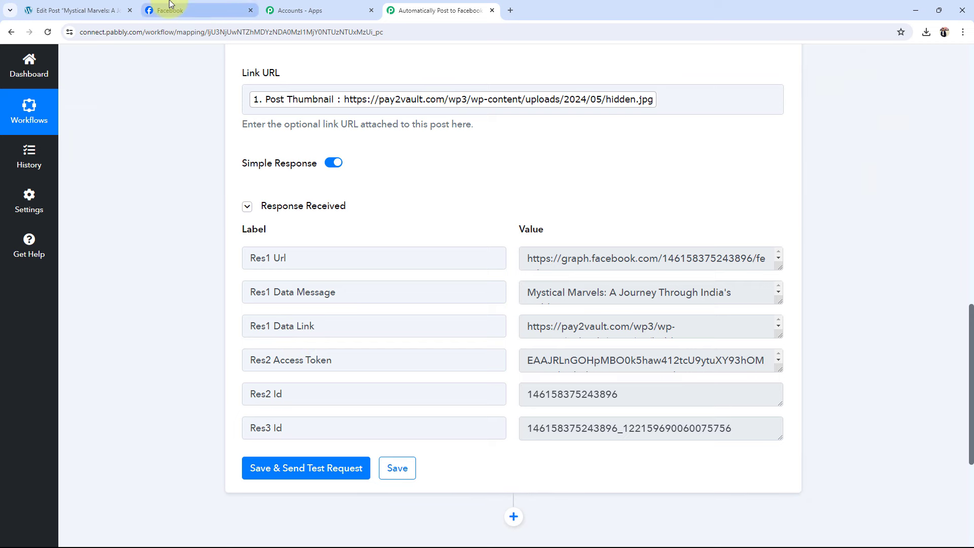
Switch to Facebook, reload the Pabbly Connect page and expand the full text of its newest post.
click(147, 10)
click(48, 33)
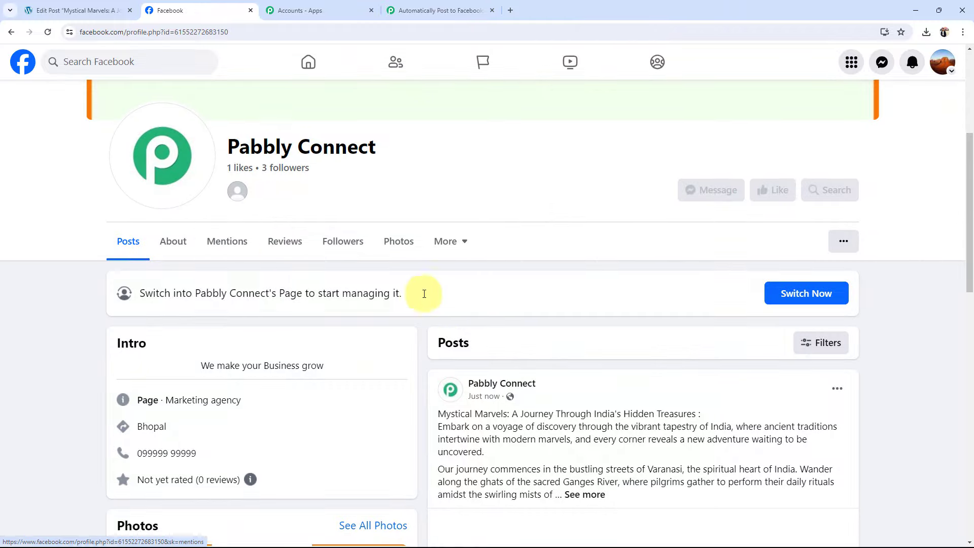
scroll(450, 303, down, 2)
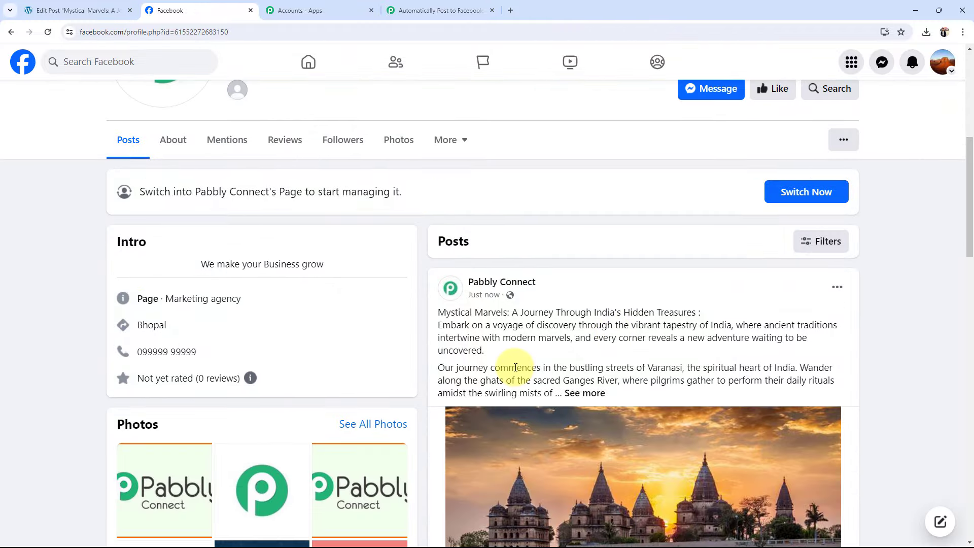
scroll(517, 365, down, 2)
click(577, 291)
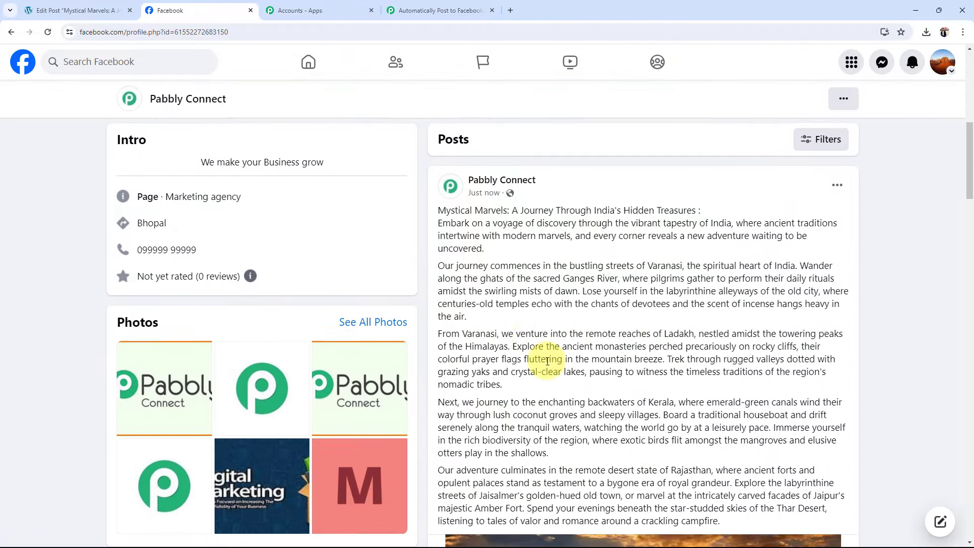
Compare the text and image of the new Facebook post with the published WordPress post.
scroll(550, 354, down, 8)
scroll(558, 350, up, 7)
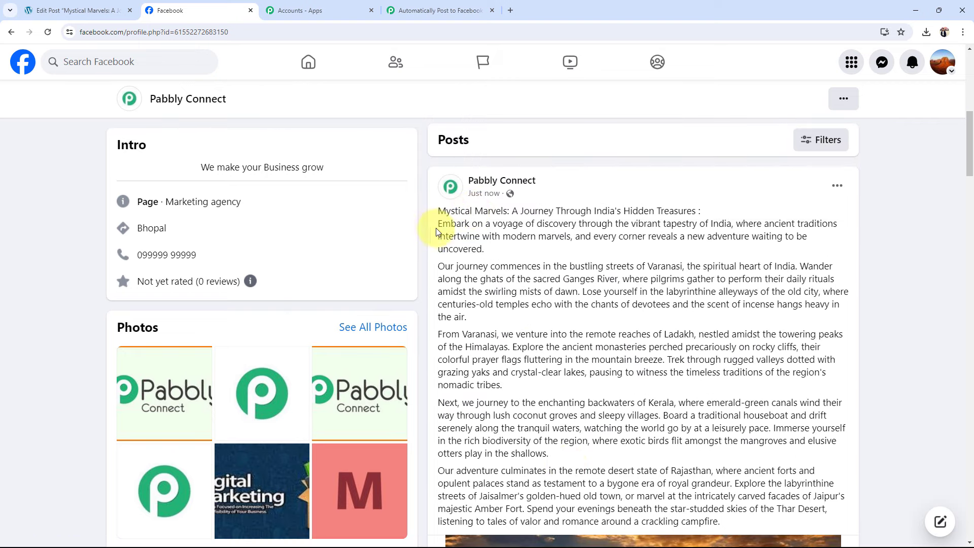
drag(438, 223, 817, 520)
click(866, 452)
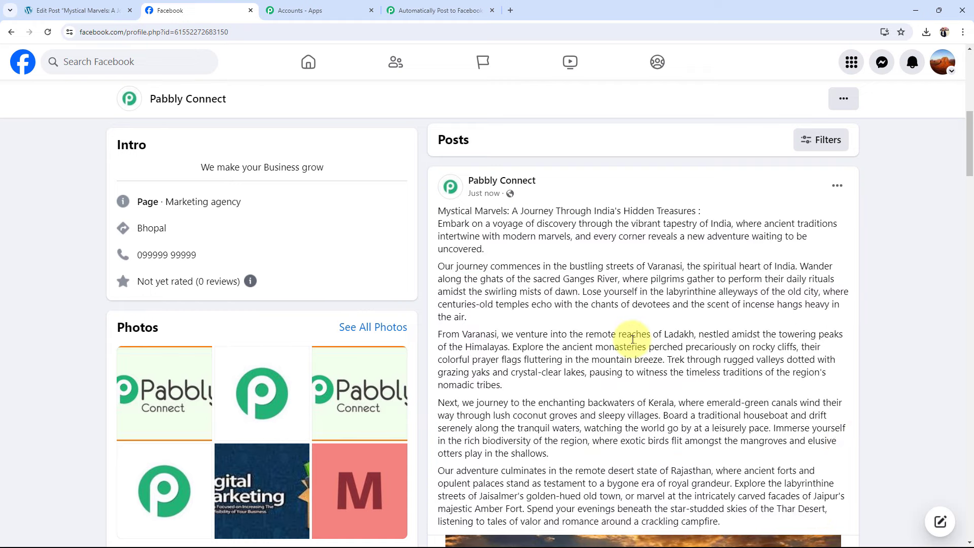
scroll(631, 340, down, 5)
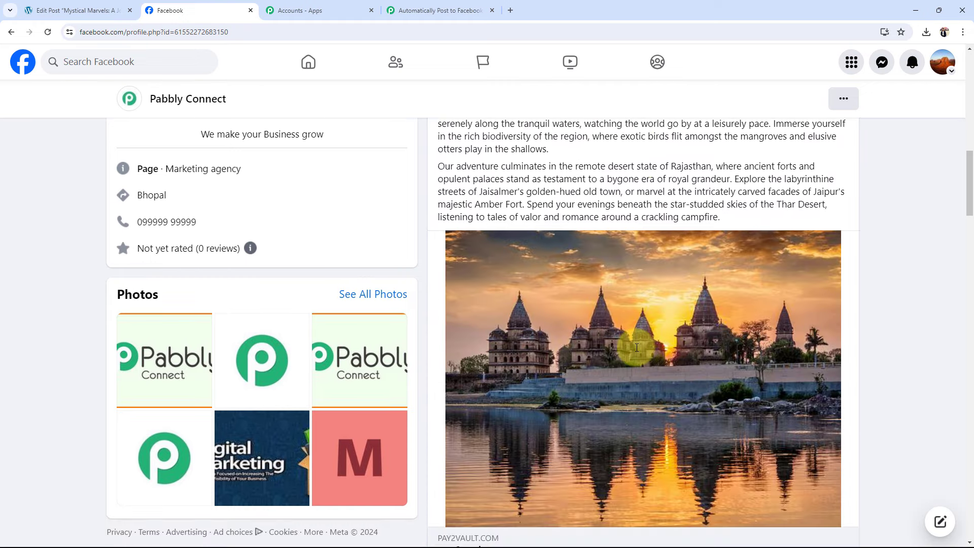
click(101, 10)
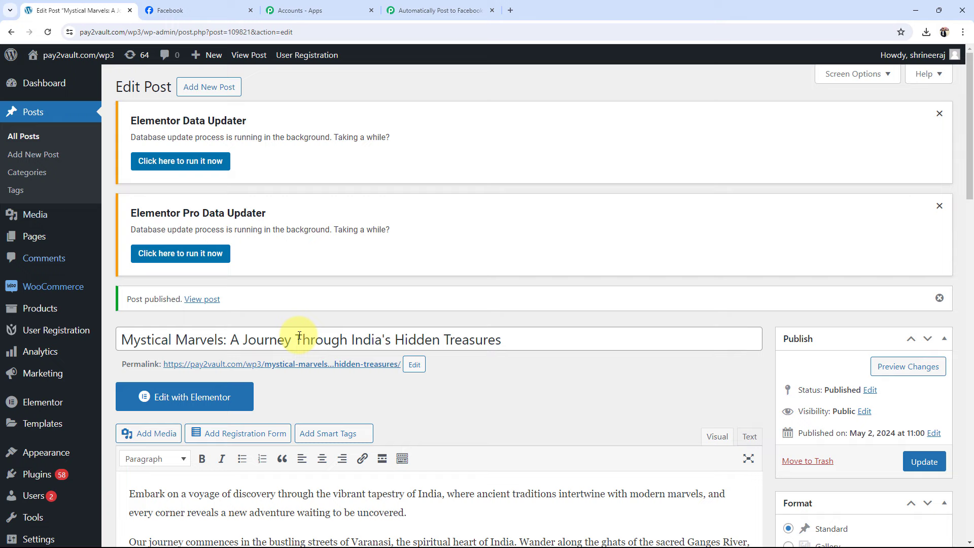
click(153, 4)
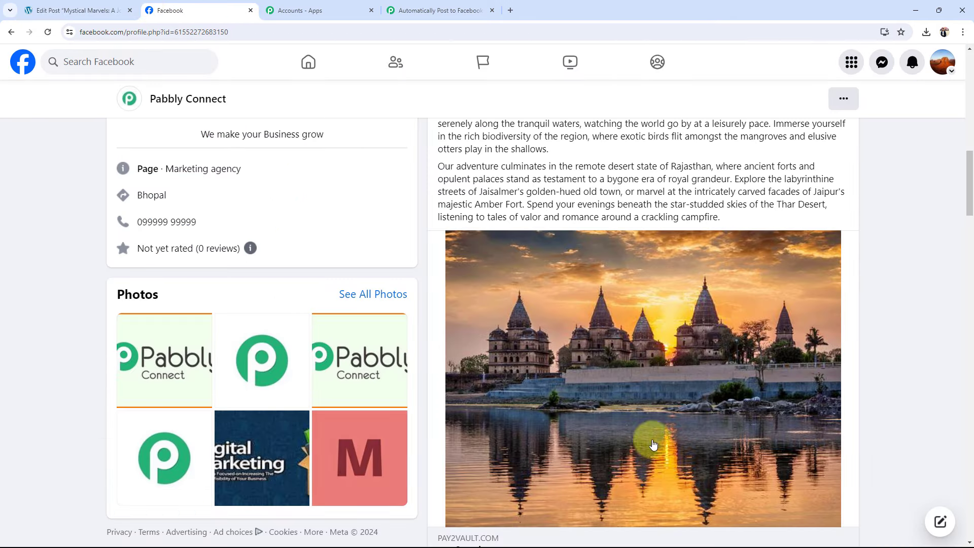
scroll(530, 248, up, 7)
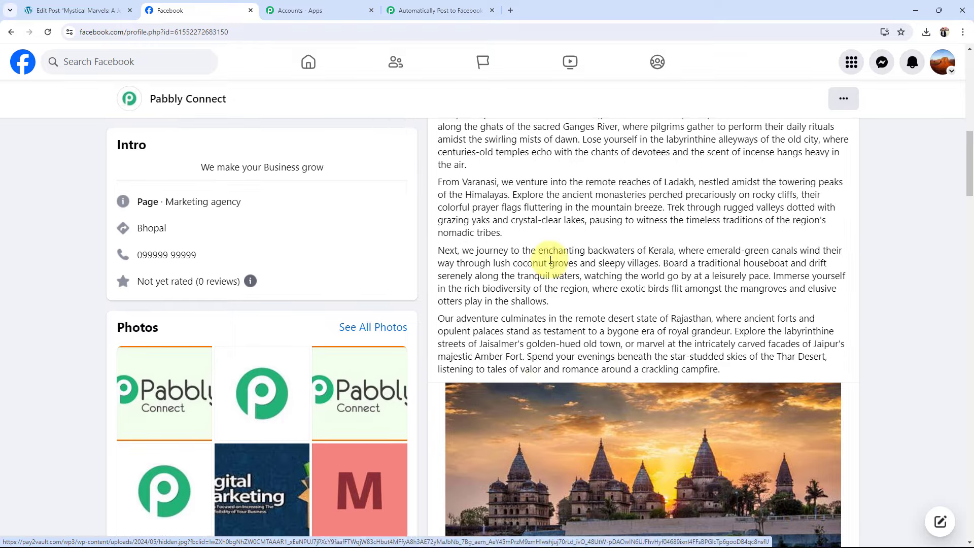
scroll(661, 355, down, 8)
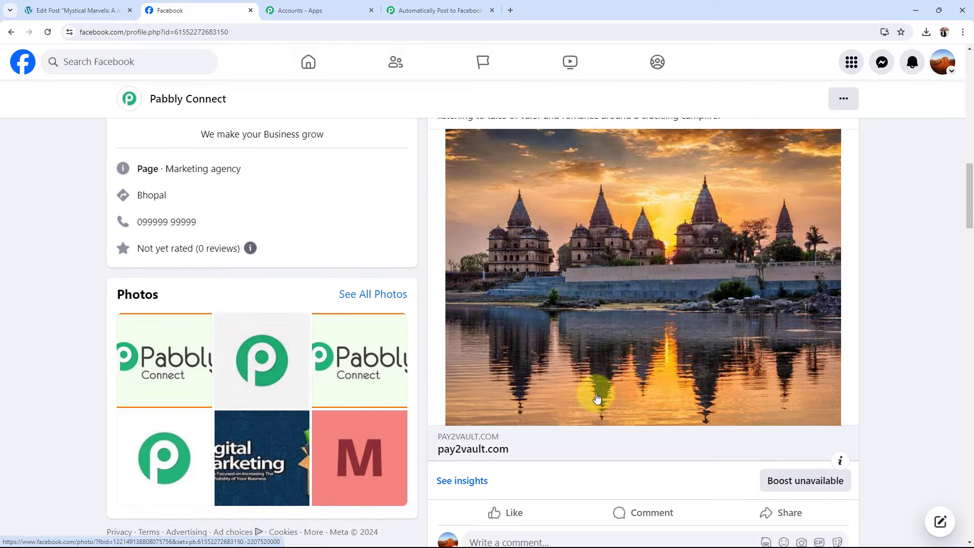
Return to the Pabbly Connect workflow and collapse the Facebook Pages action.
click(437, 10)
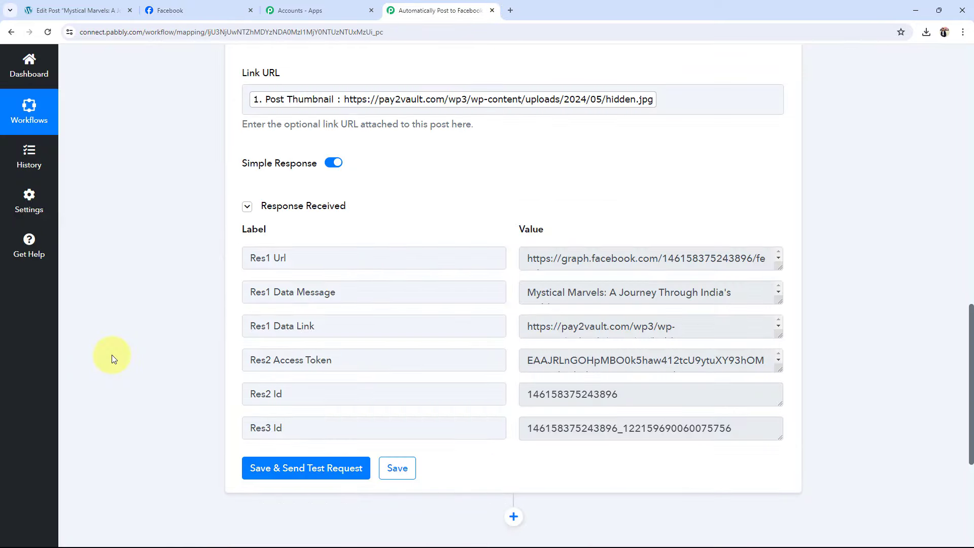
scroll(112, 355, up, 12)
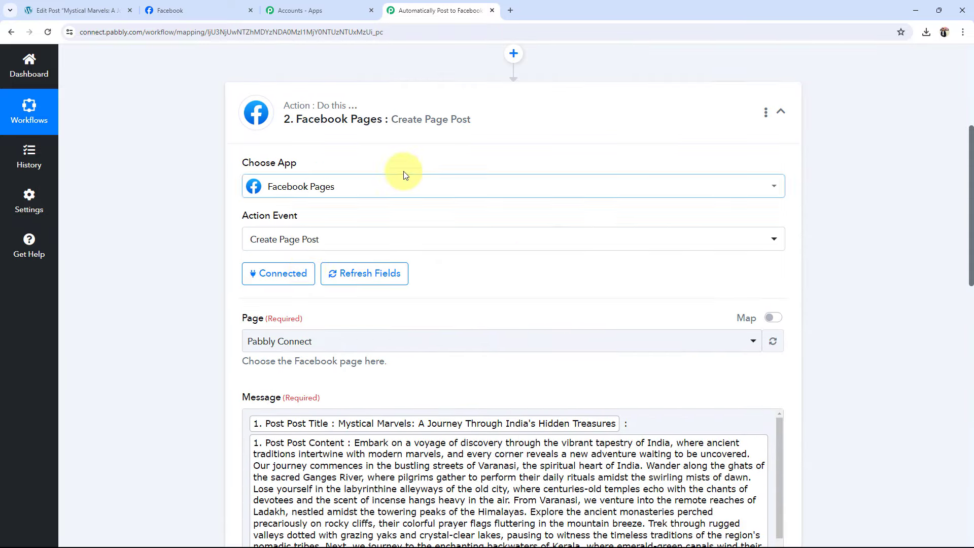
click(378, 142)
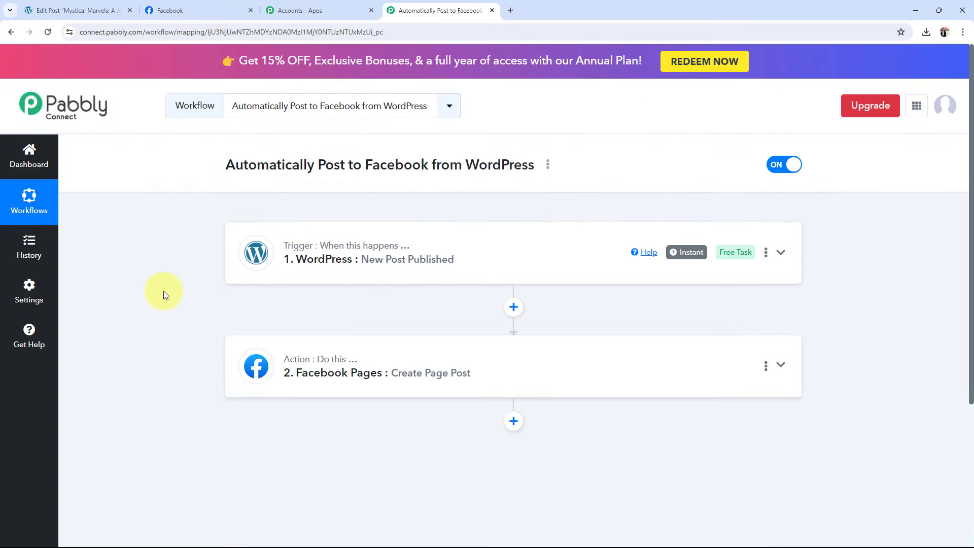